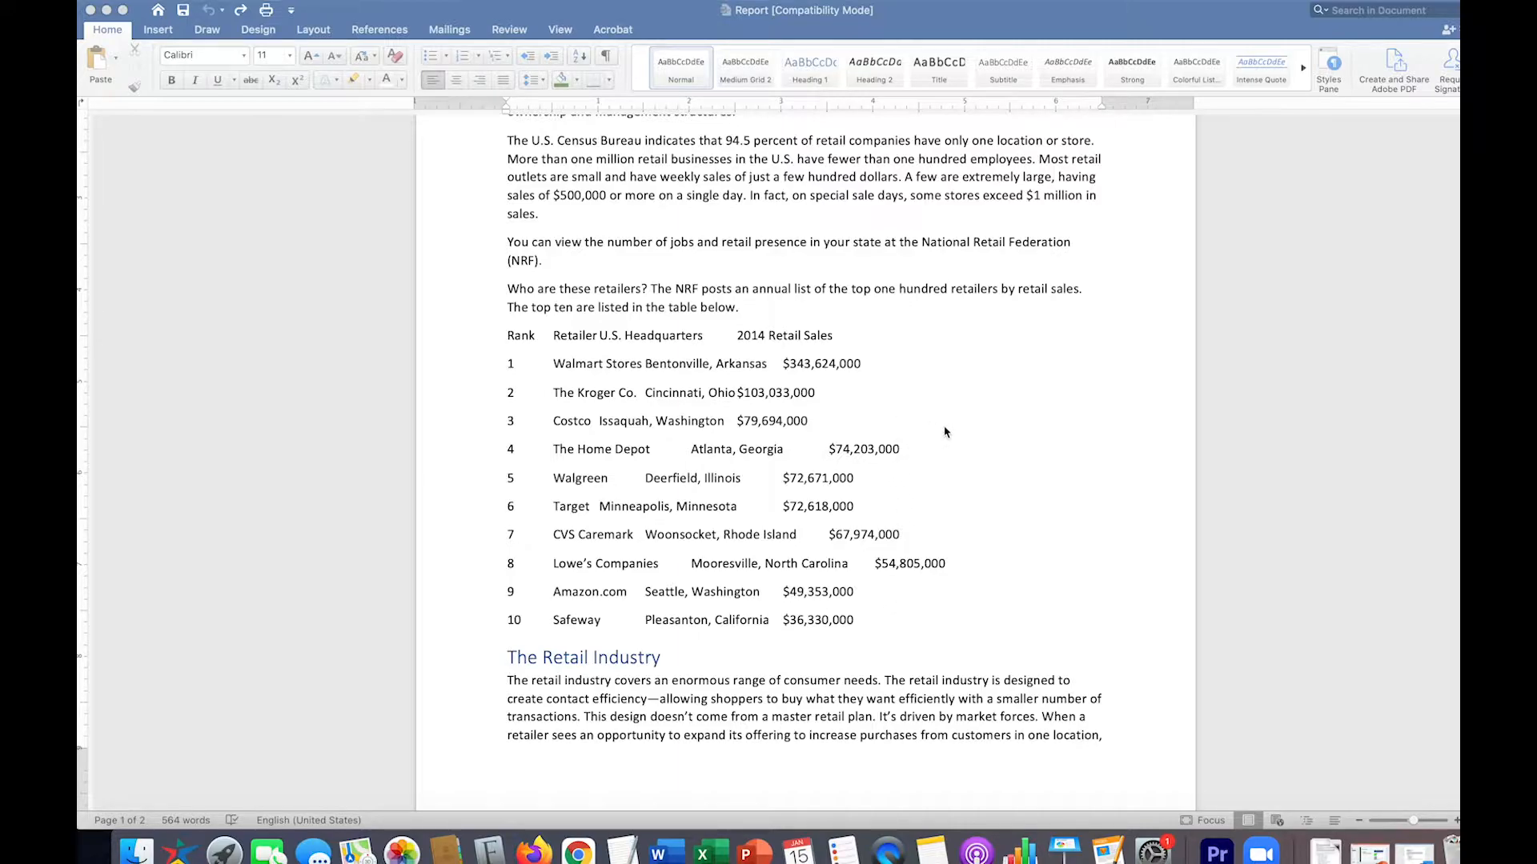
Convert the tab-separated top-ten retailer list, including its heading line, into a 4-column table with text separated at tabs and automatic column width
{"action": "left_click", "coordinate": [871, 623]}
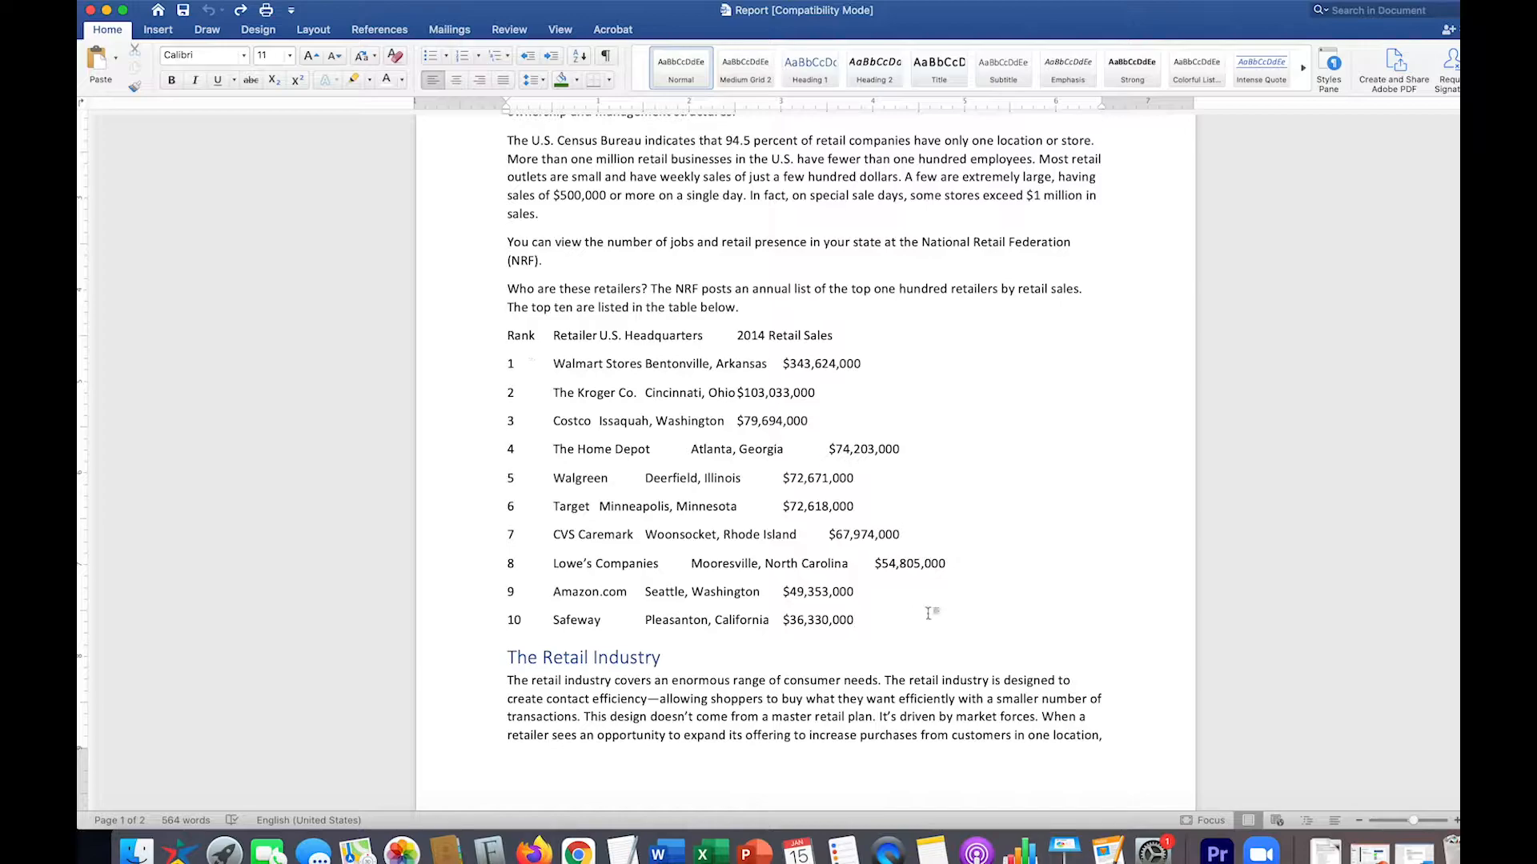
{"action": "left_click_drag", "start_coordinate": [858, 621], "coordinate": [493, 347]}
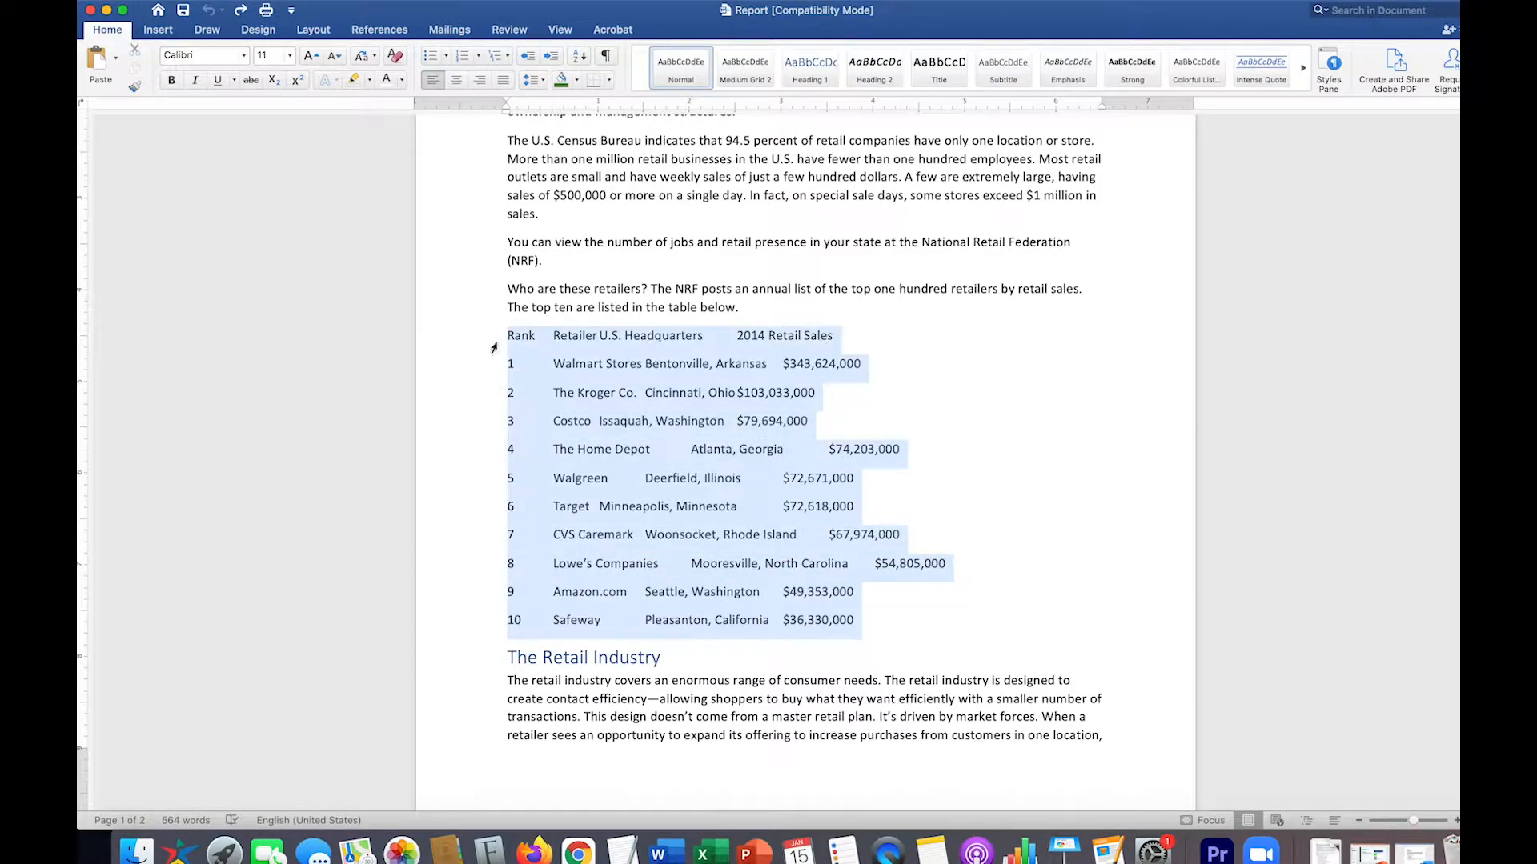
{"action": "left_click", "coordinate": [874, 632]}
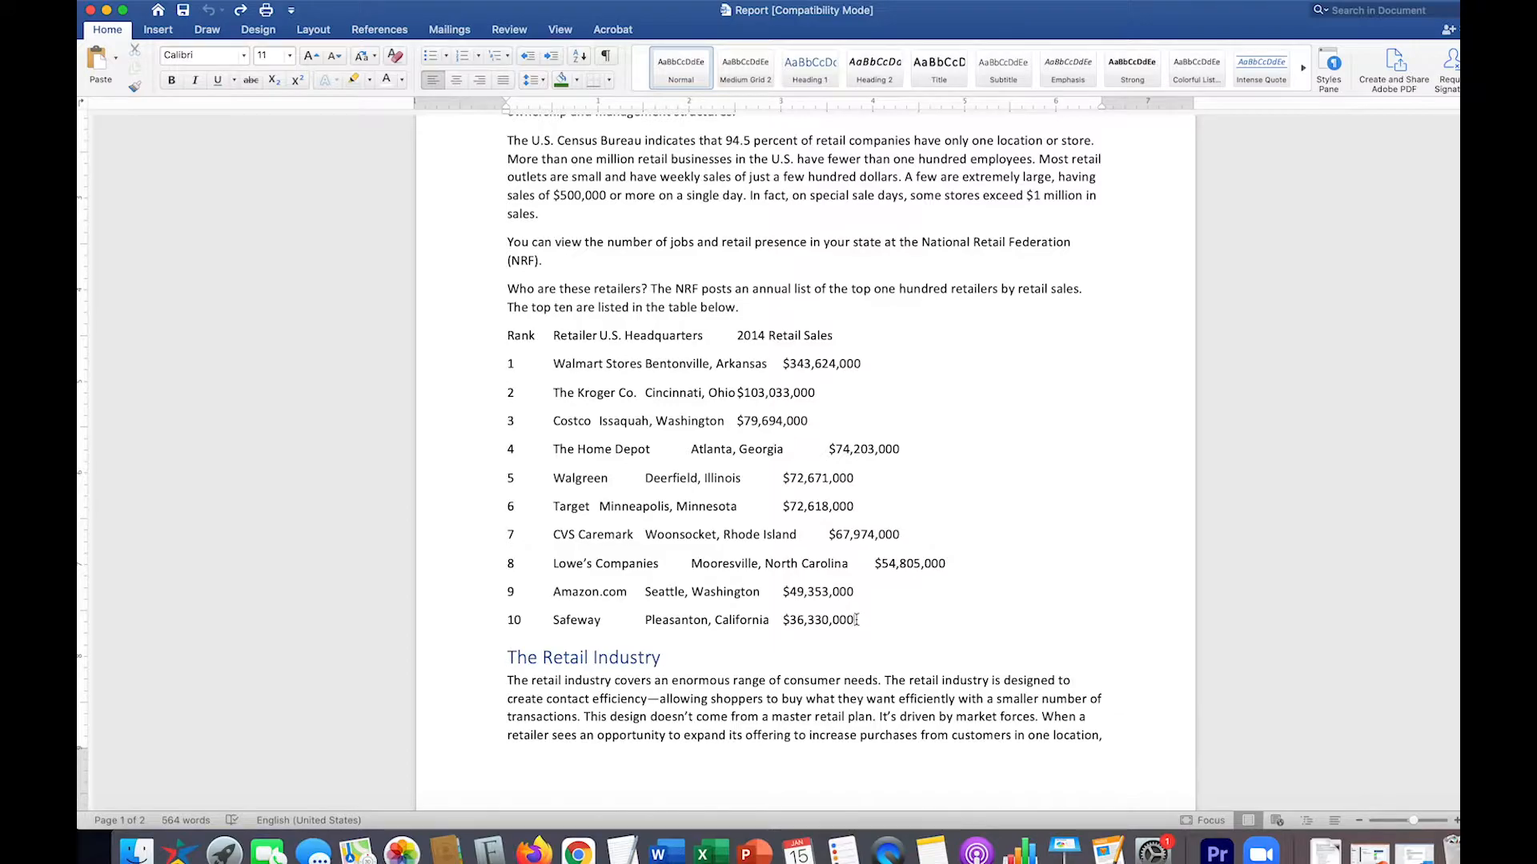
{"action": "left_click", "coordinate": [506, 332], "text": "shift"}
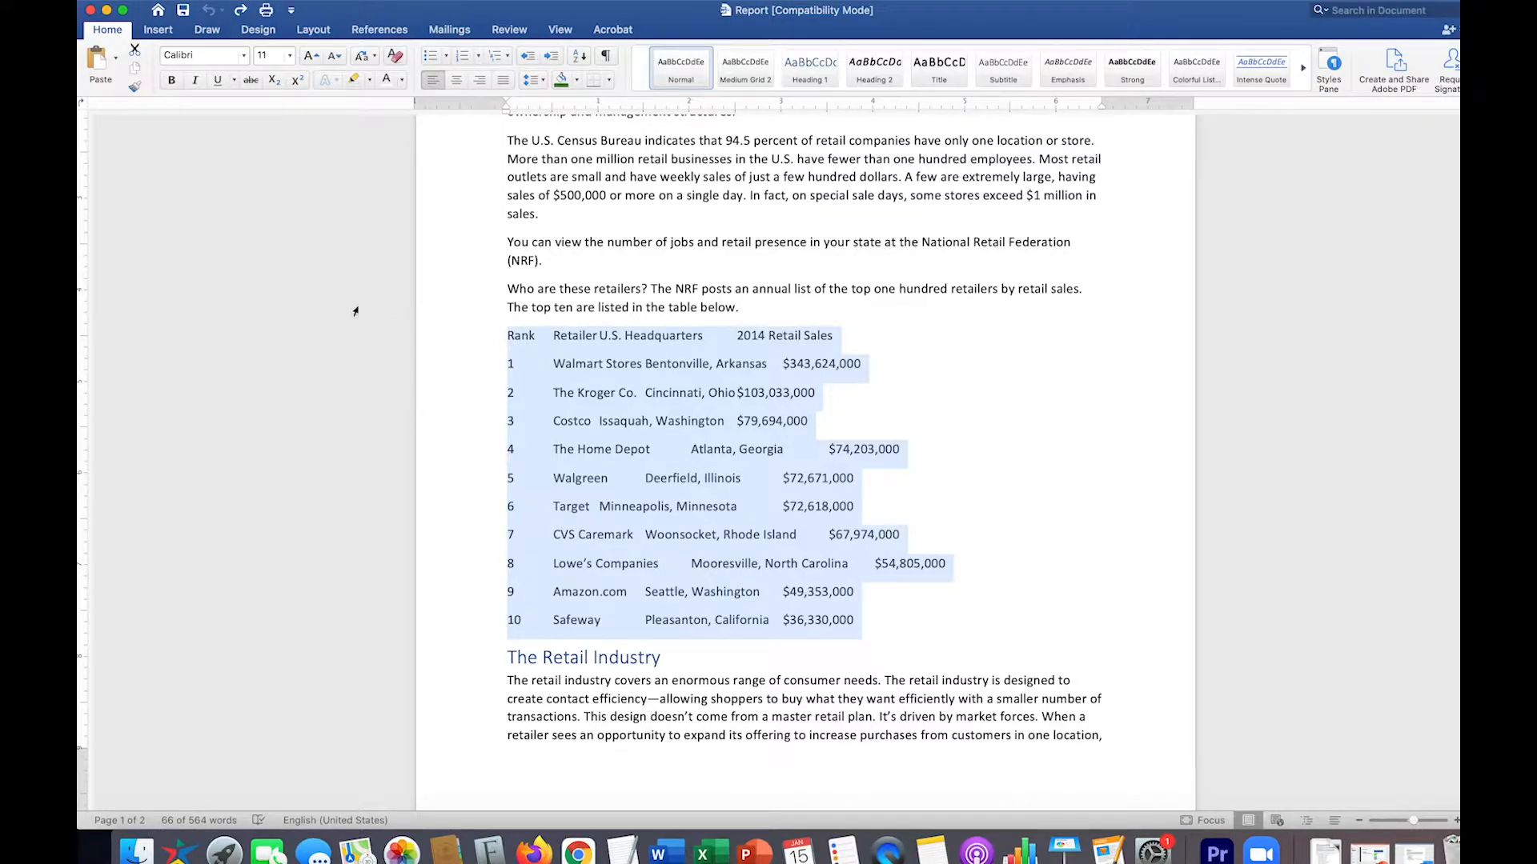
{"action": "left_click", "coordinate": [165, 35]}
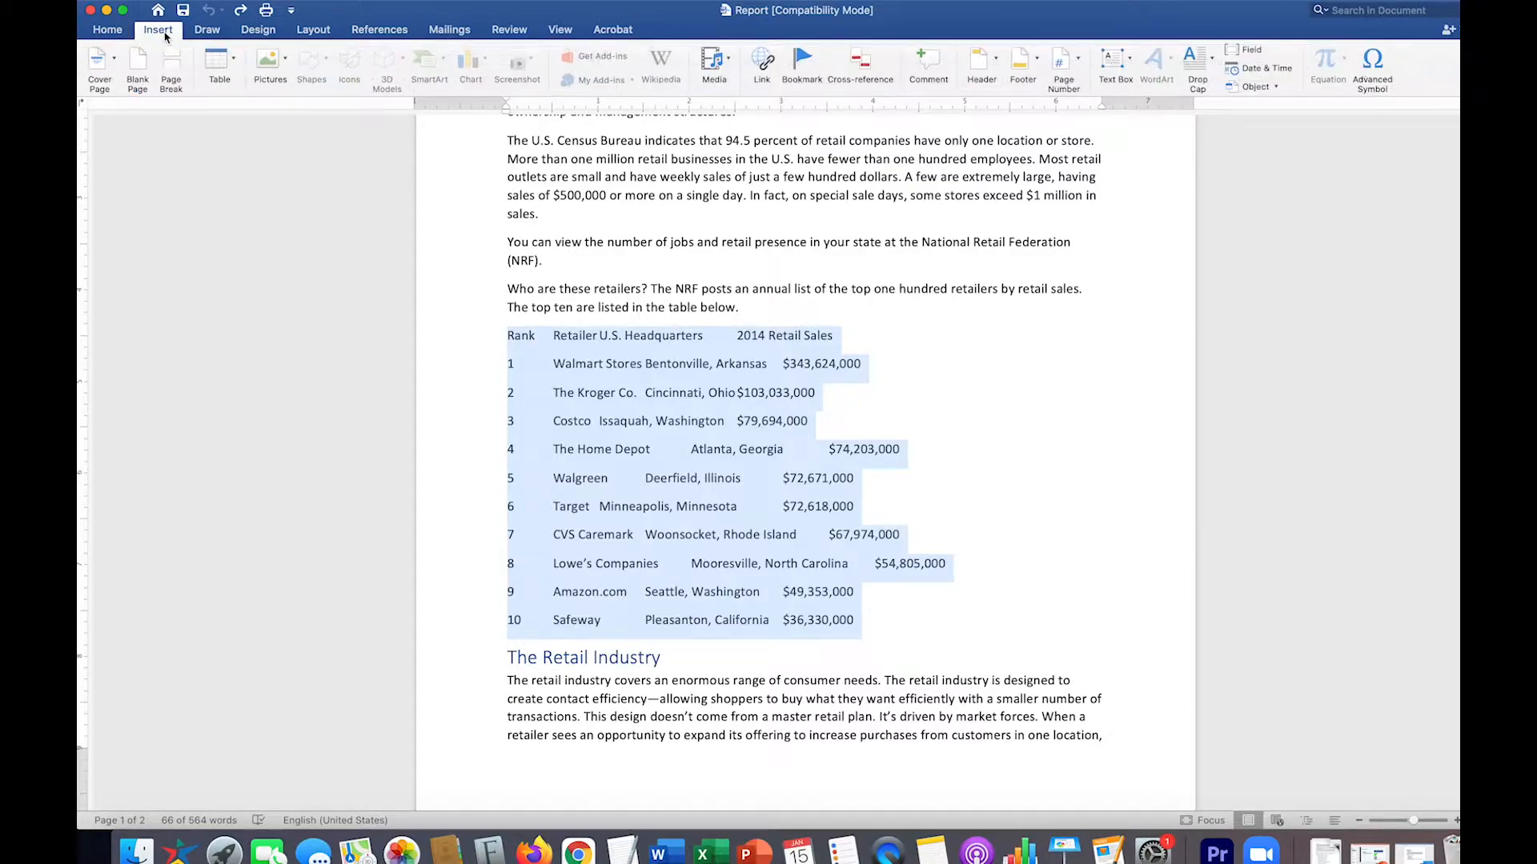
{"action": "left_click", "coordinate": [234, 70]}
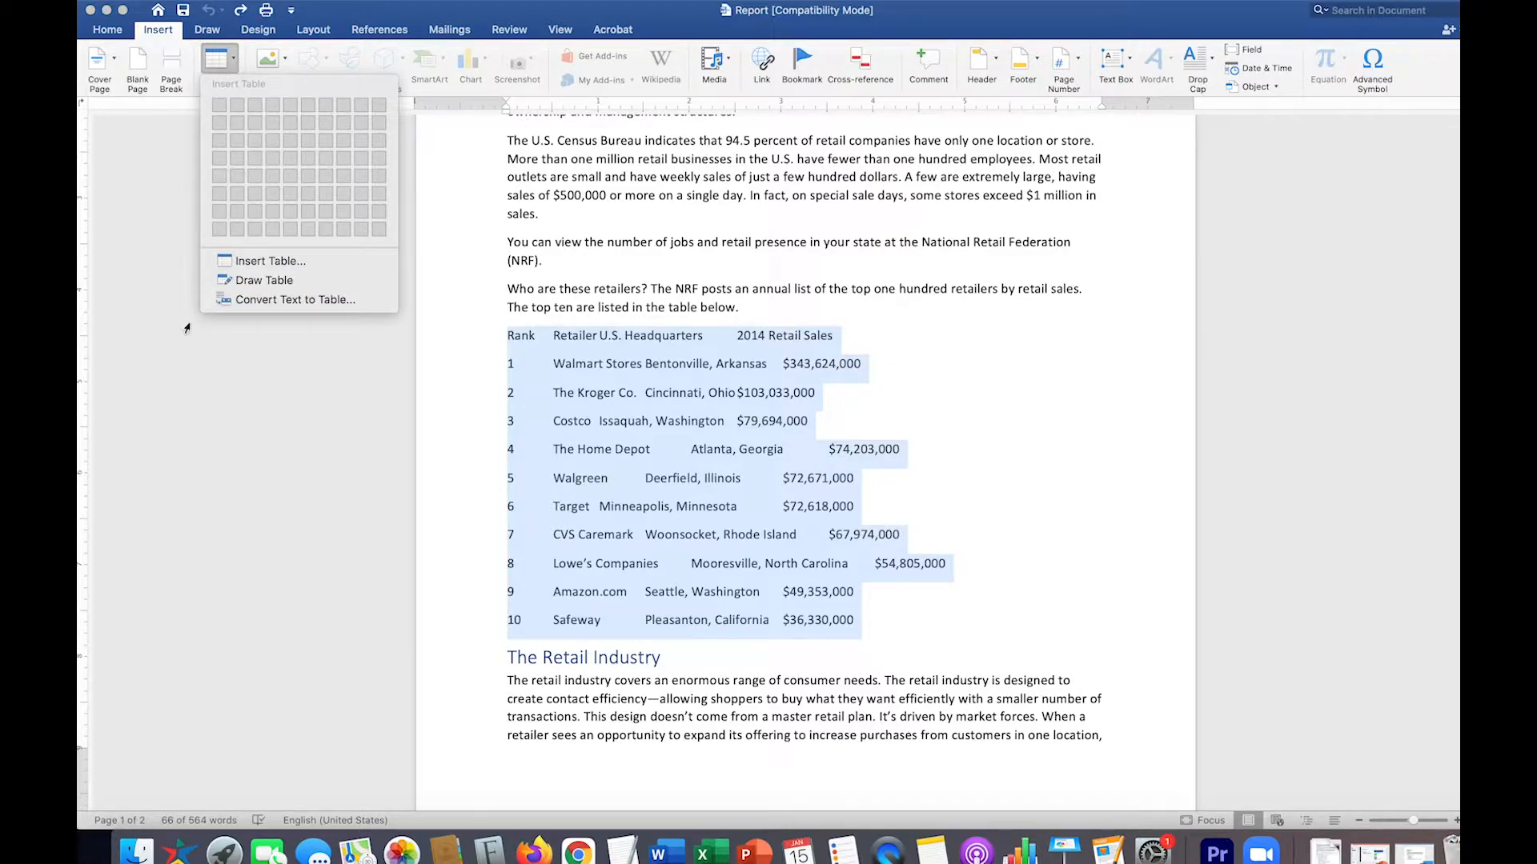
{"action": "left_click", "coordinate": [327, 301]}
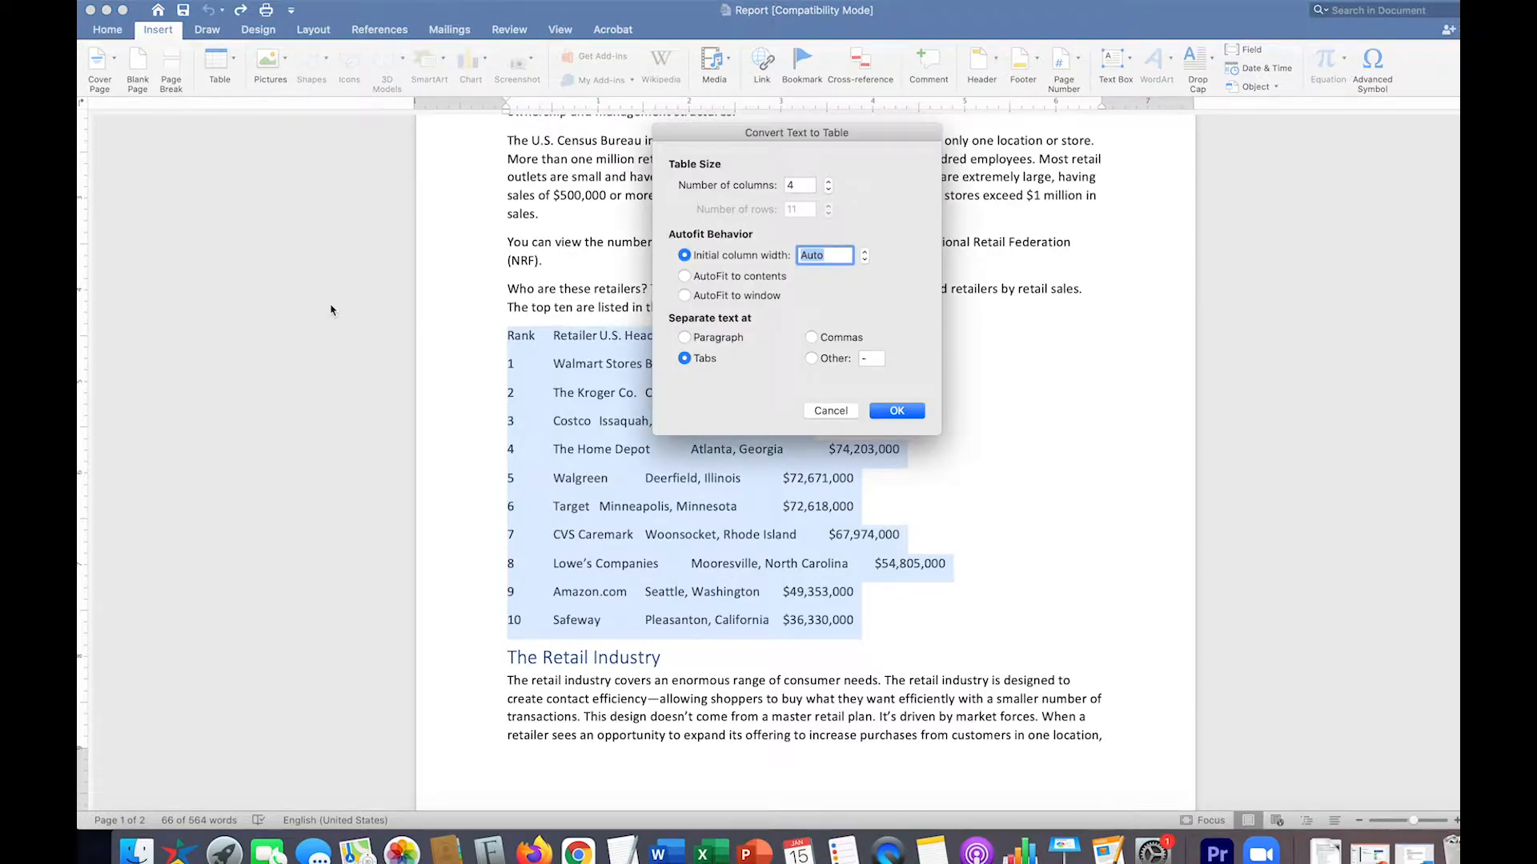
{"action": "left_click_drag", "start_coordinate": [854, 138], "coordinate": [401, 273]}
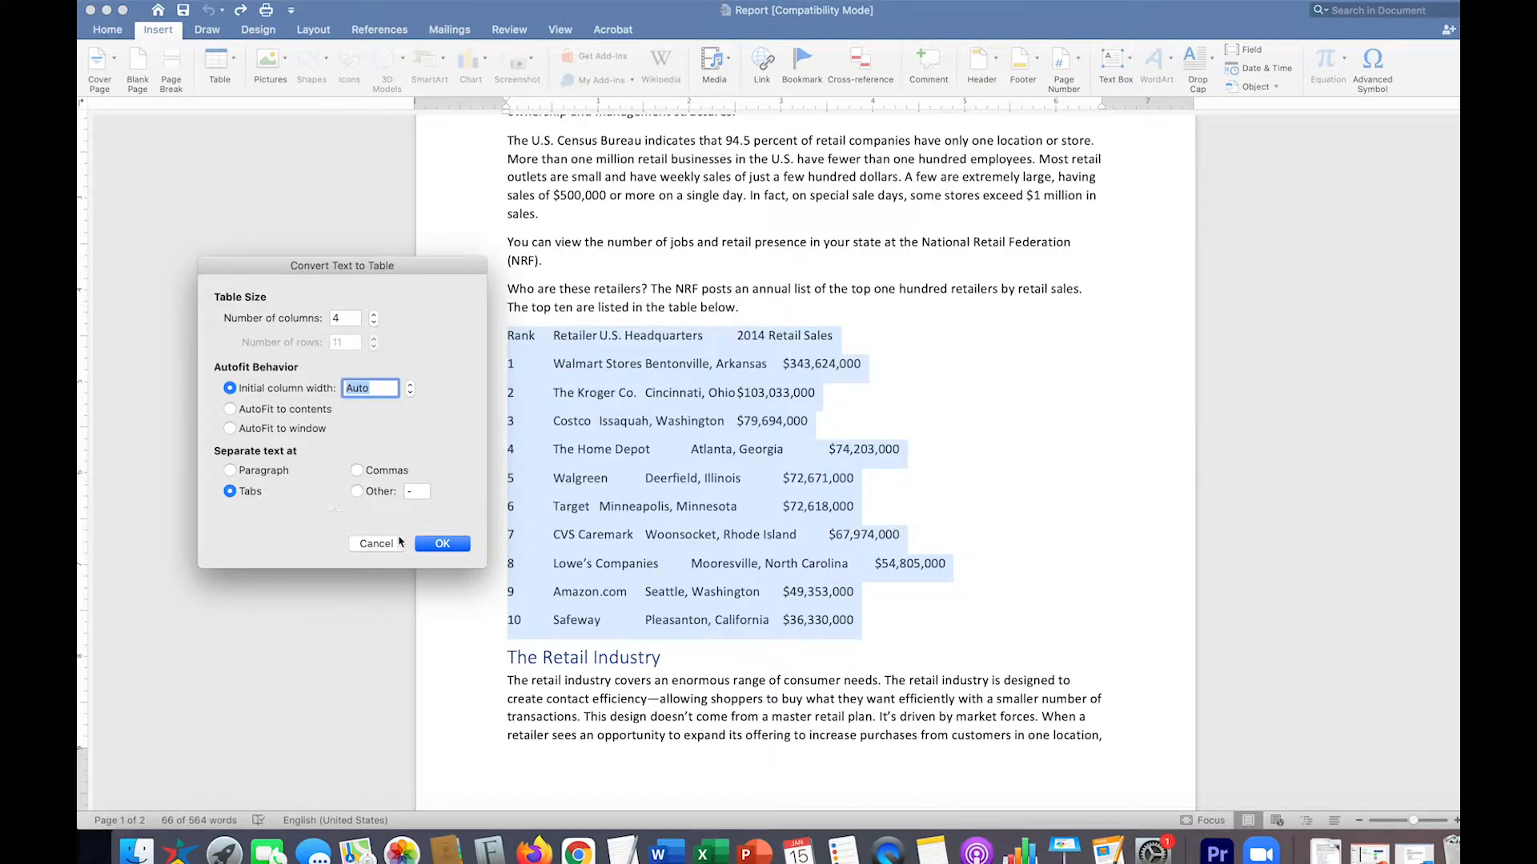
{"action": "left_click", "coordinate": [442, 544]}
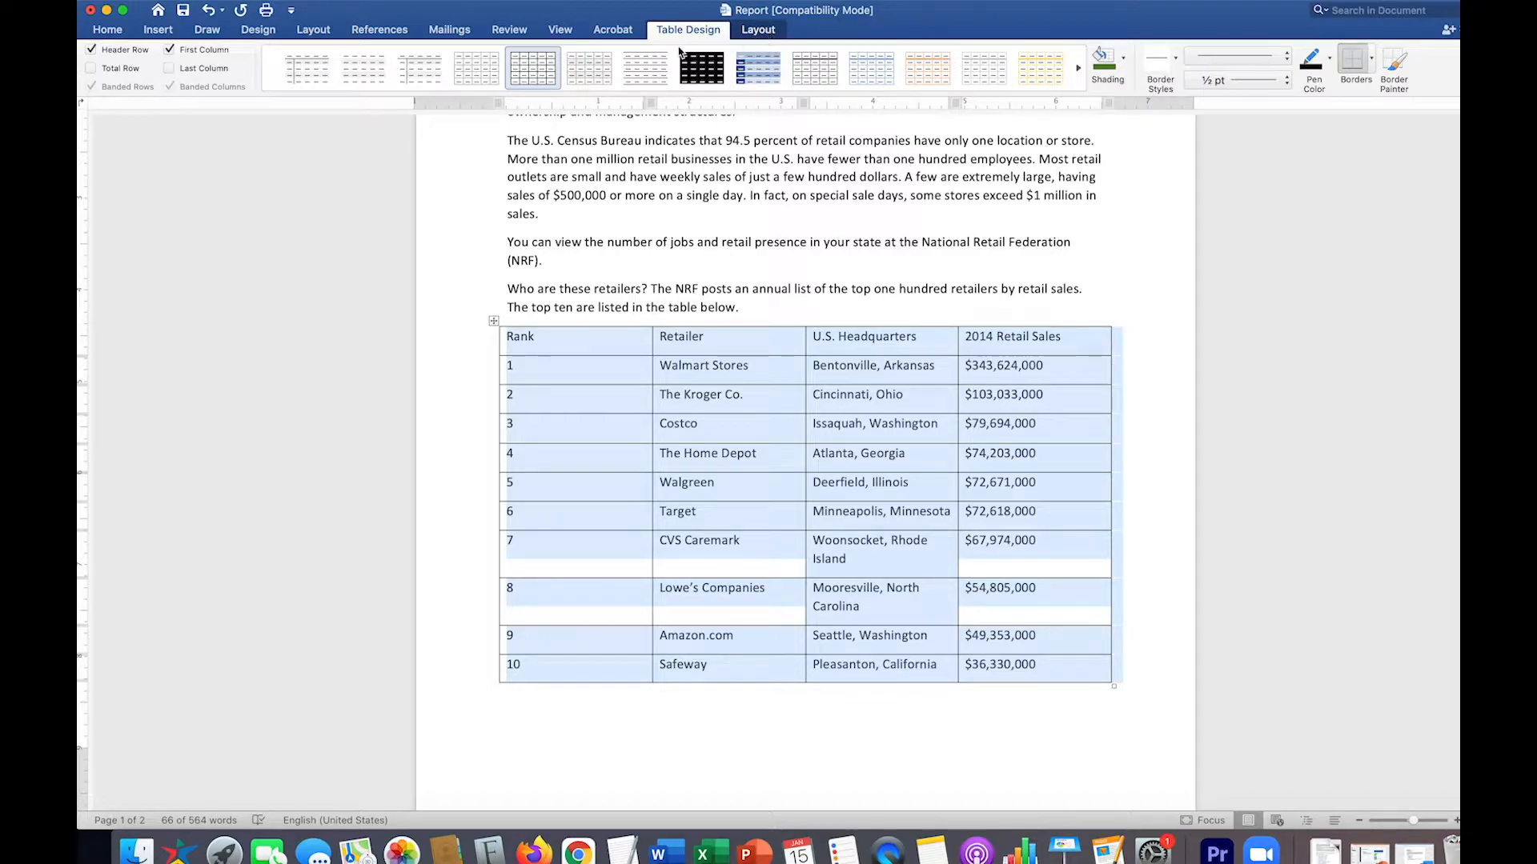
{"action": "left_click", "coordinate": [506, 154]}
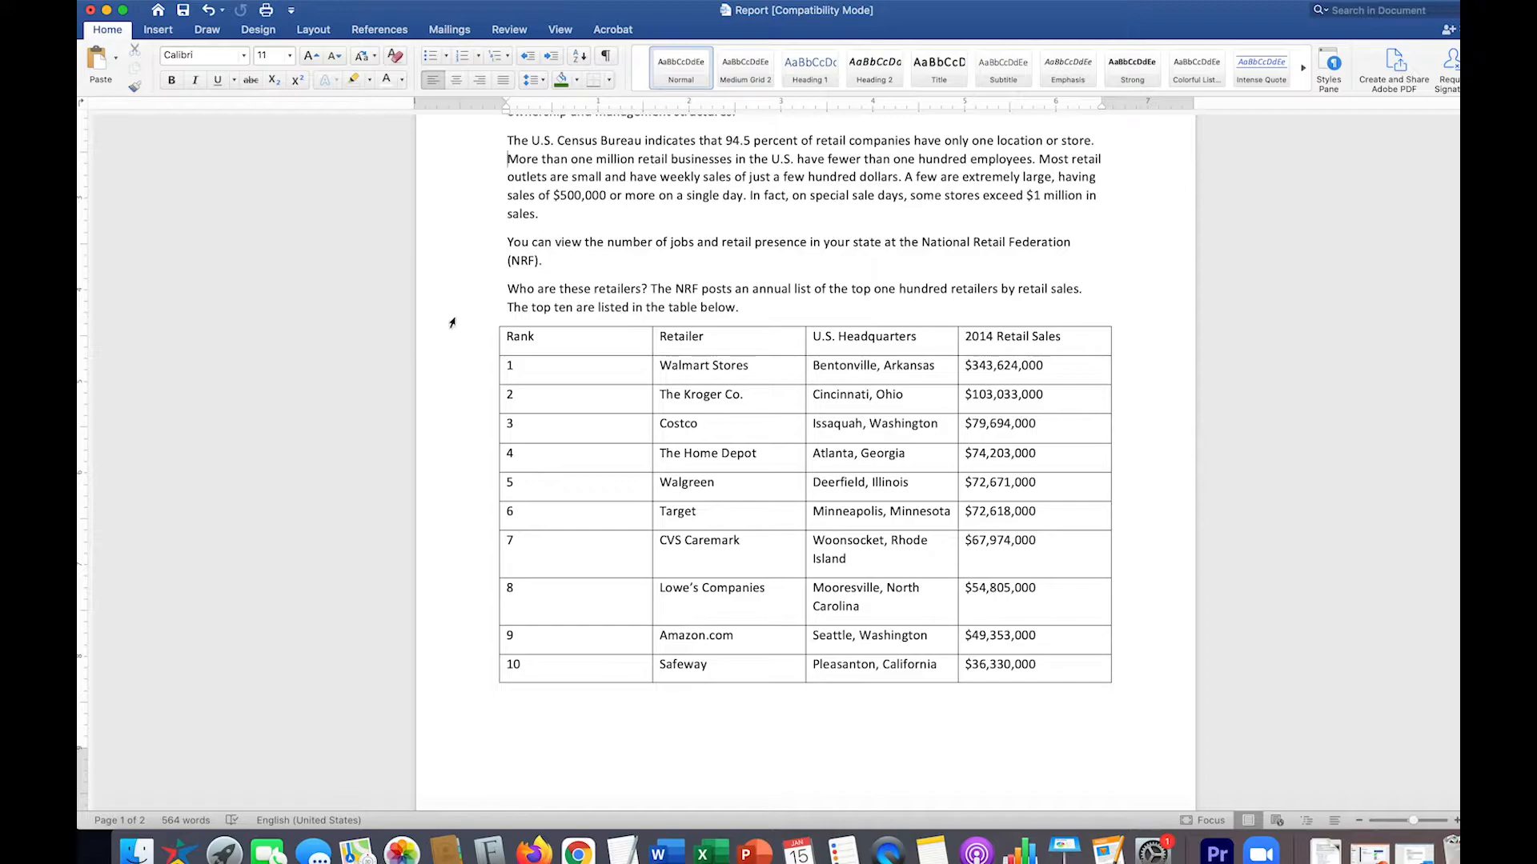
Apply a light green table style with banded rows and an unfilled header to the whole retailer table
{"action": "left_click", "coordinate": [504, 349]}
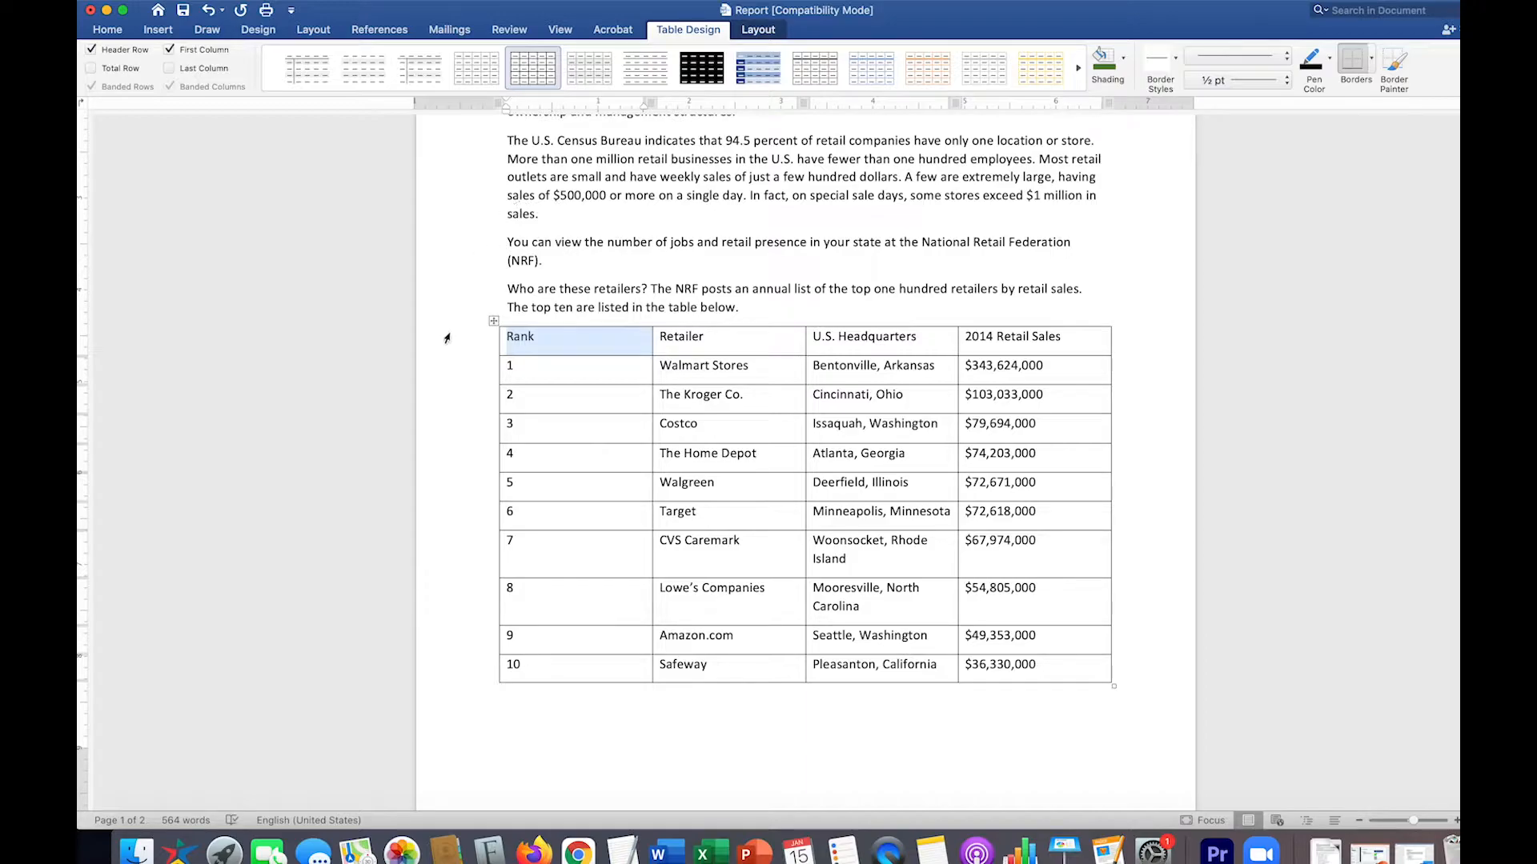
{"action": "left_click", "coordinate": [494, 321]}
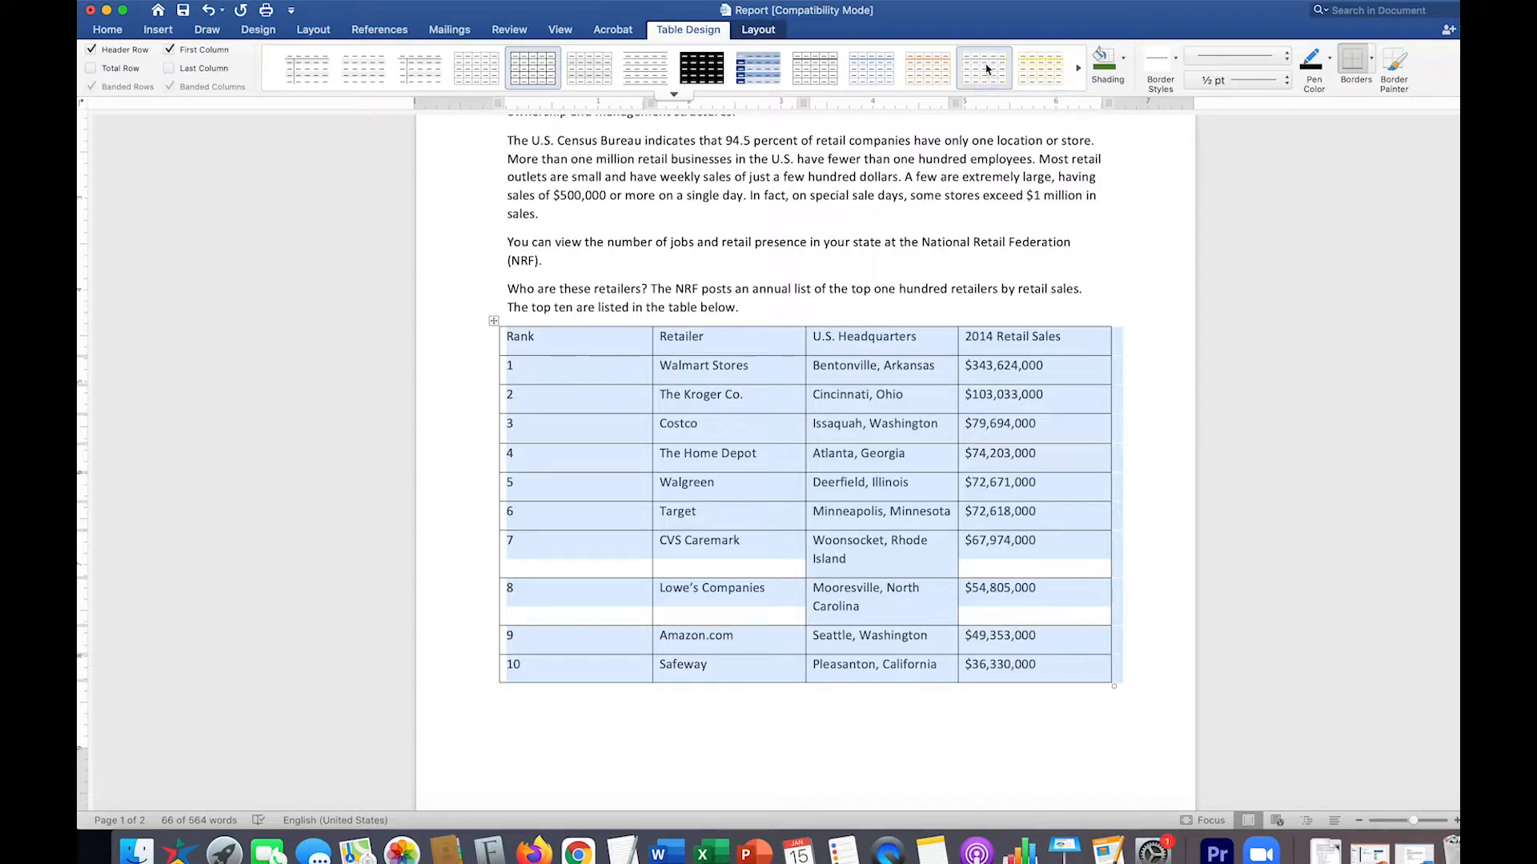
{"action": "left_click", "coordinate": [941, 66]}
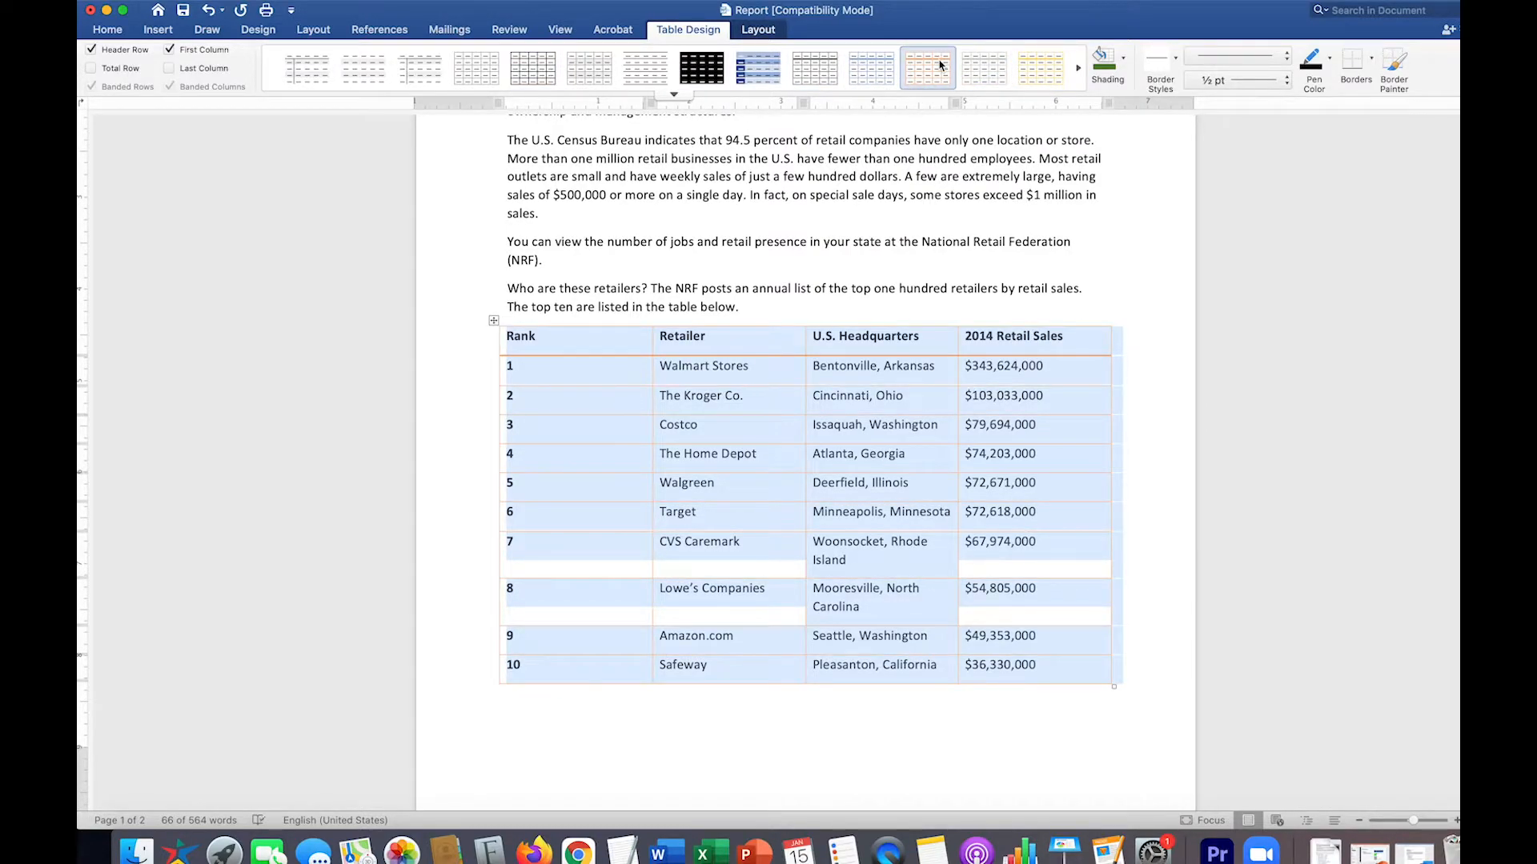
{"action": "left_click", "coordinate": [1077, 69]}
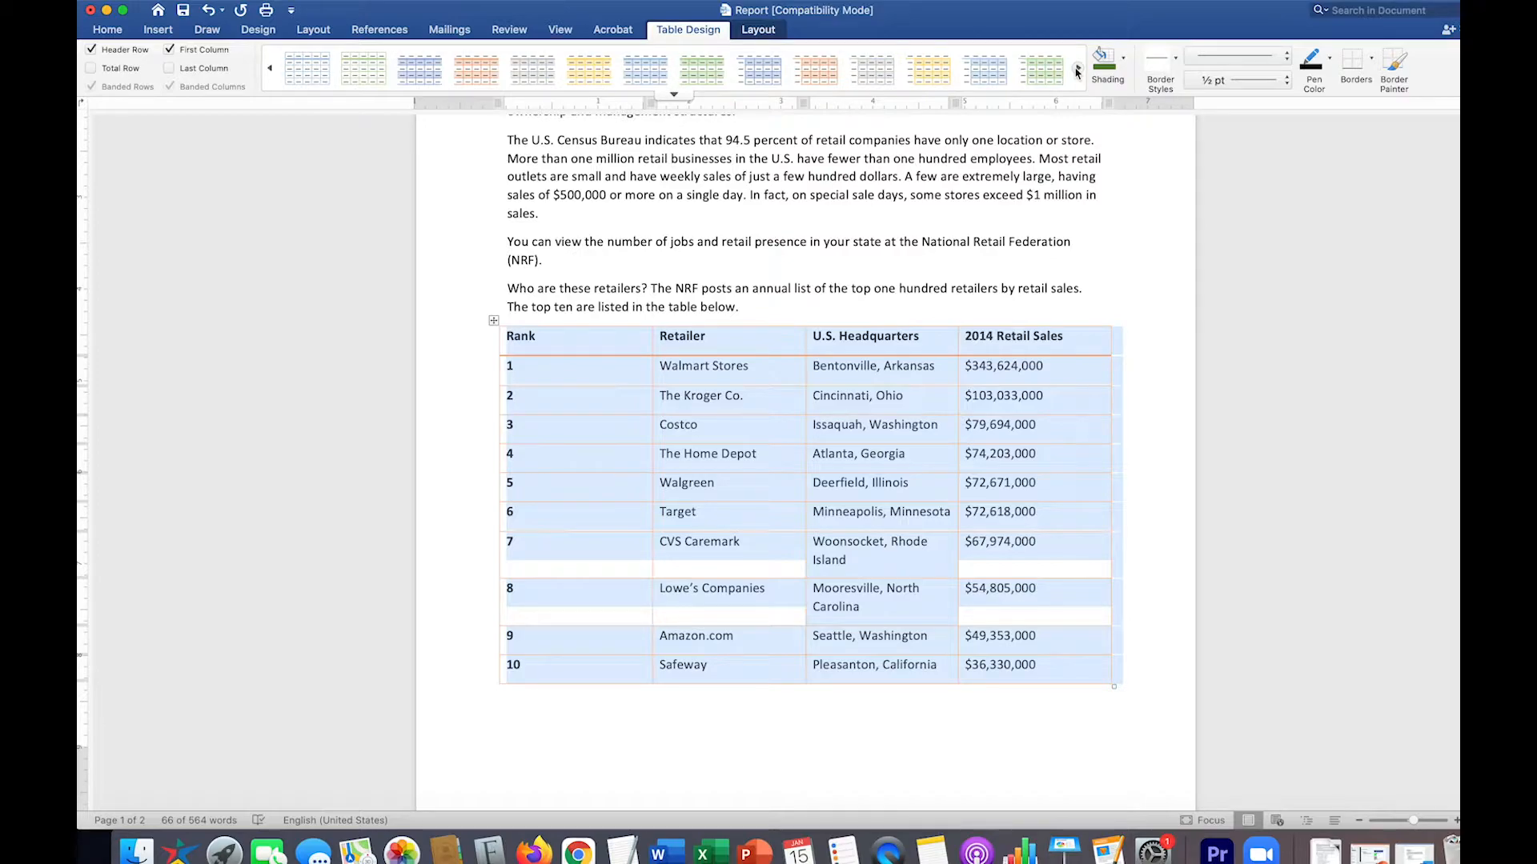
{"action": "left_click", "coordinate": [702, 70]}
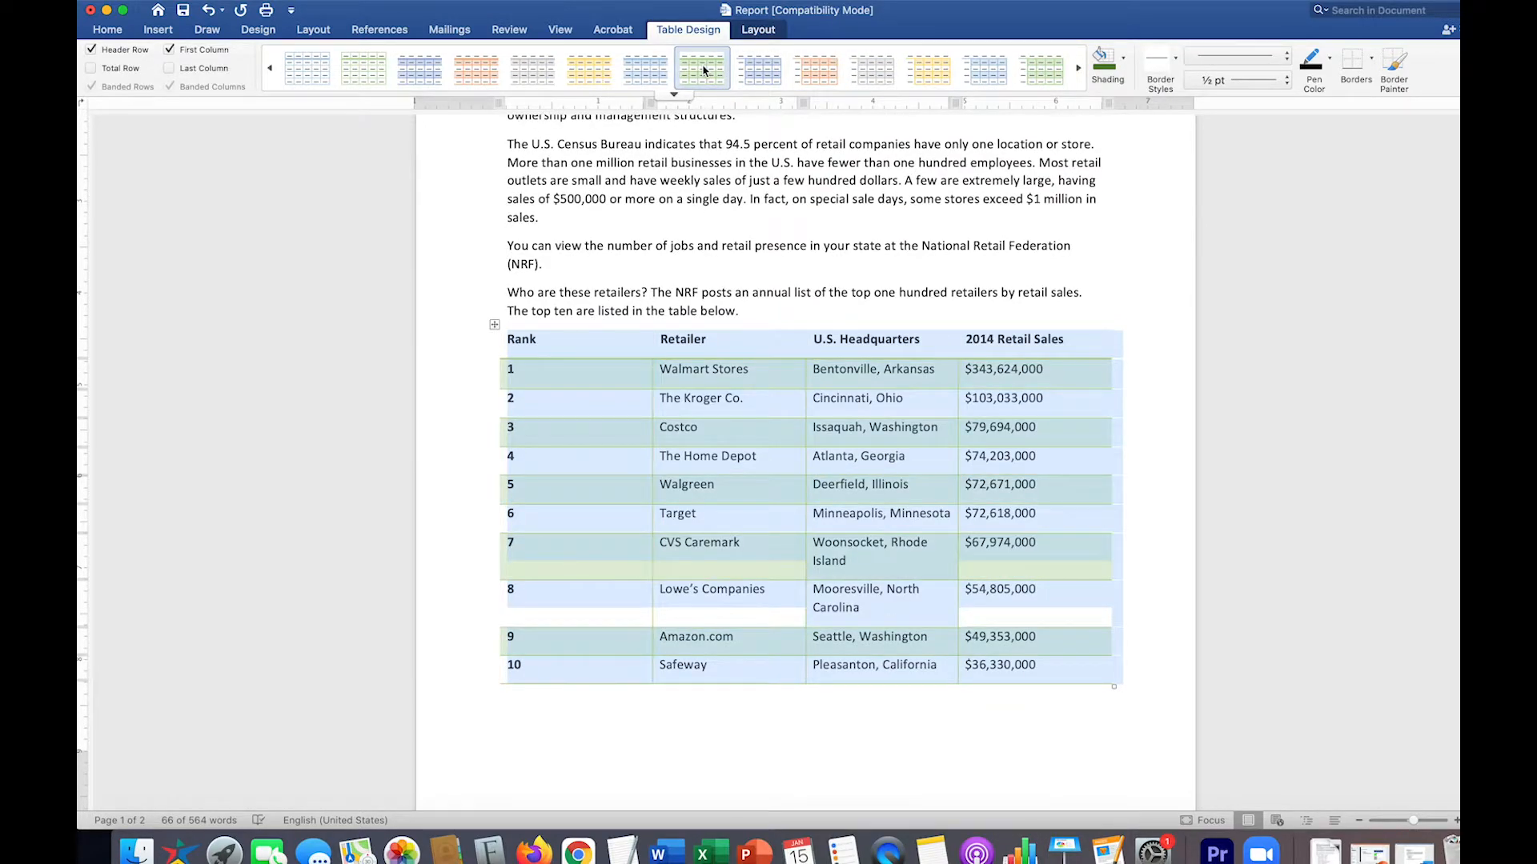
{"action": "left_click", "coordinate": [451, 339]}
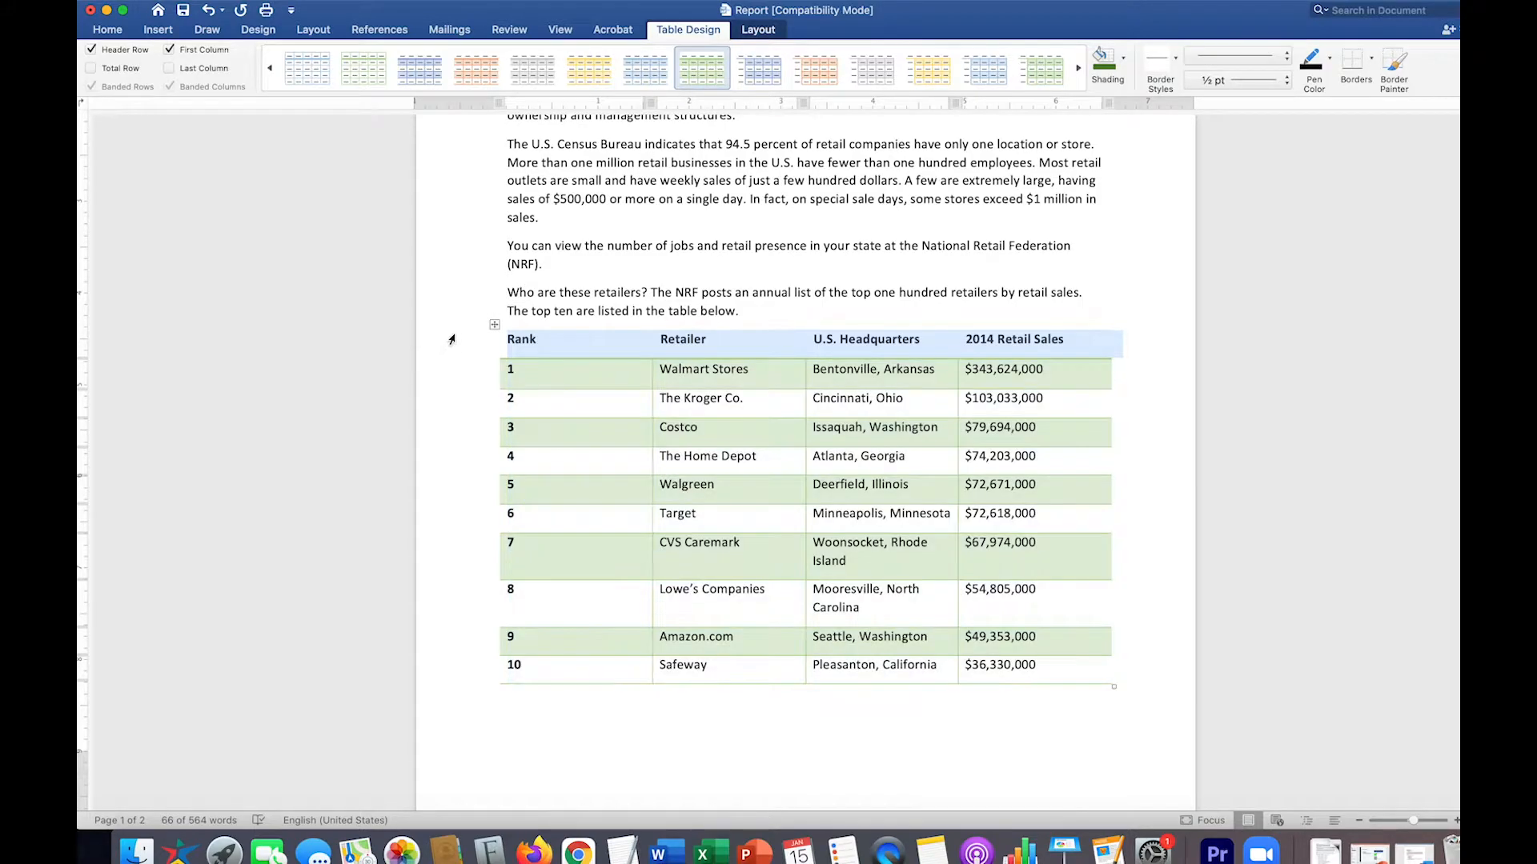
{"action": "left_click", "coordinate": [1178, 497]}
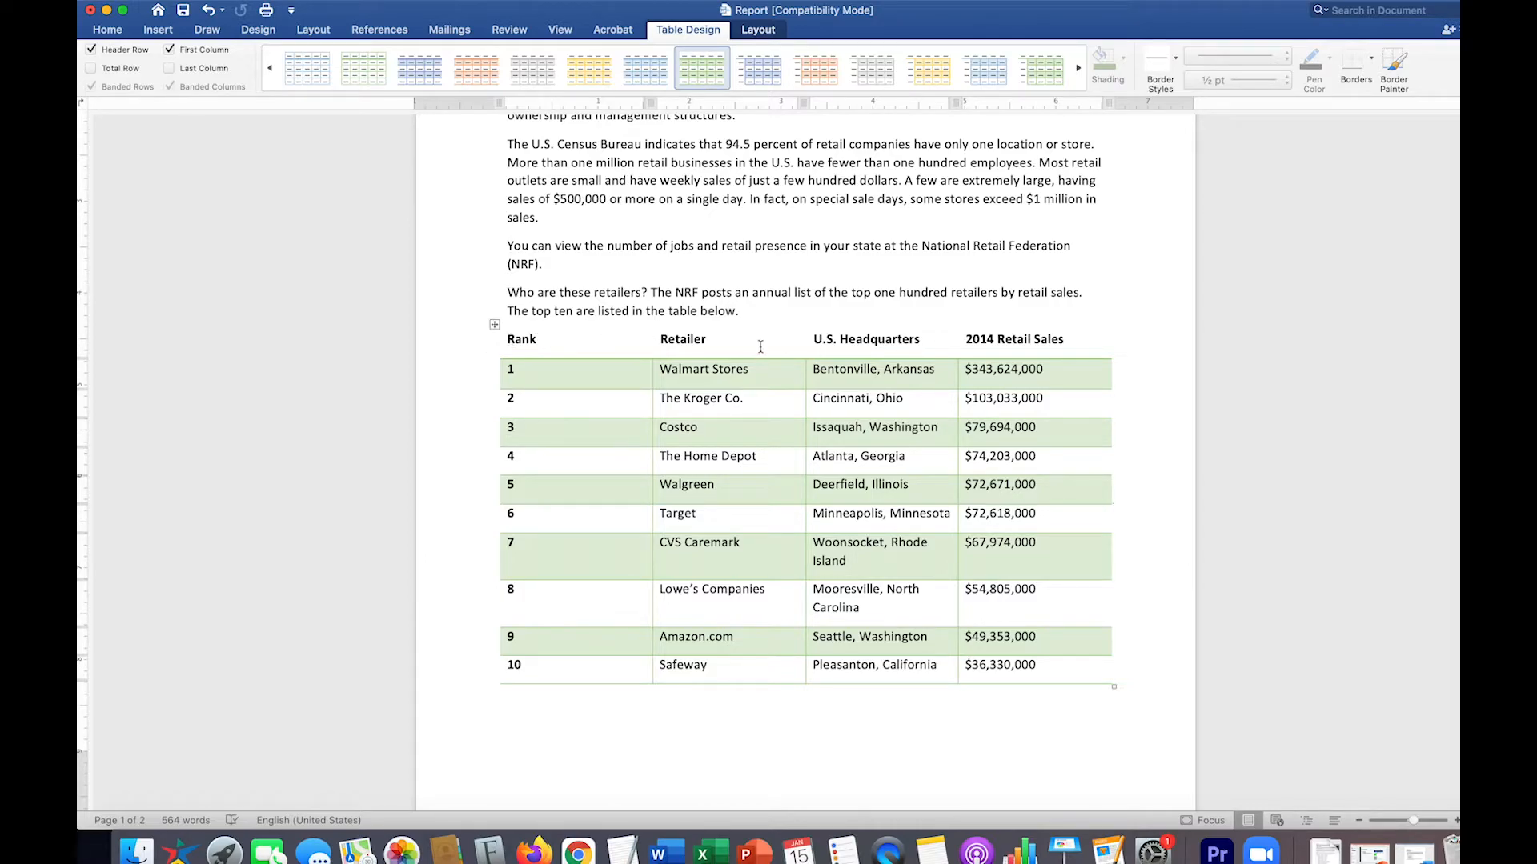
Shade the retailer table's header row with a dark green theme color
{"action": "left_click", "coordinate": [479, 349]}
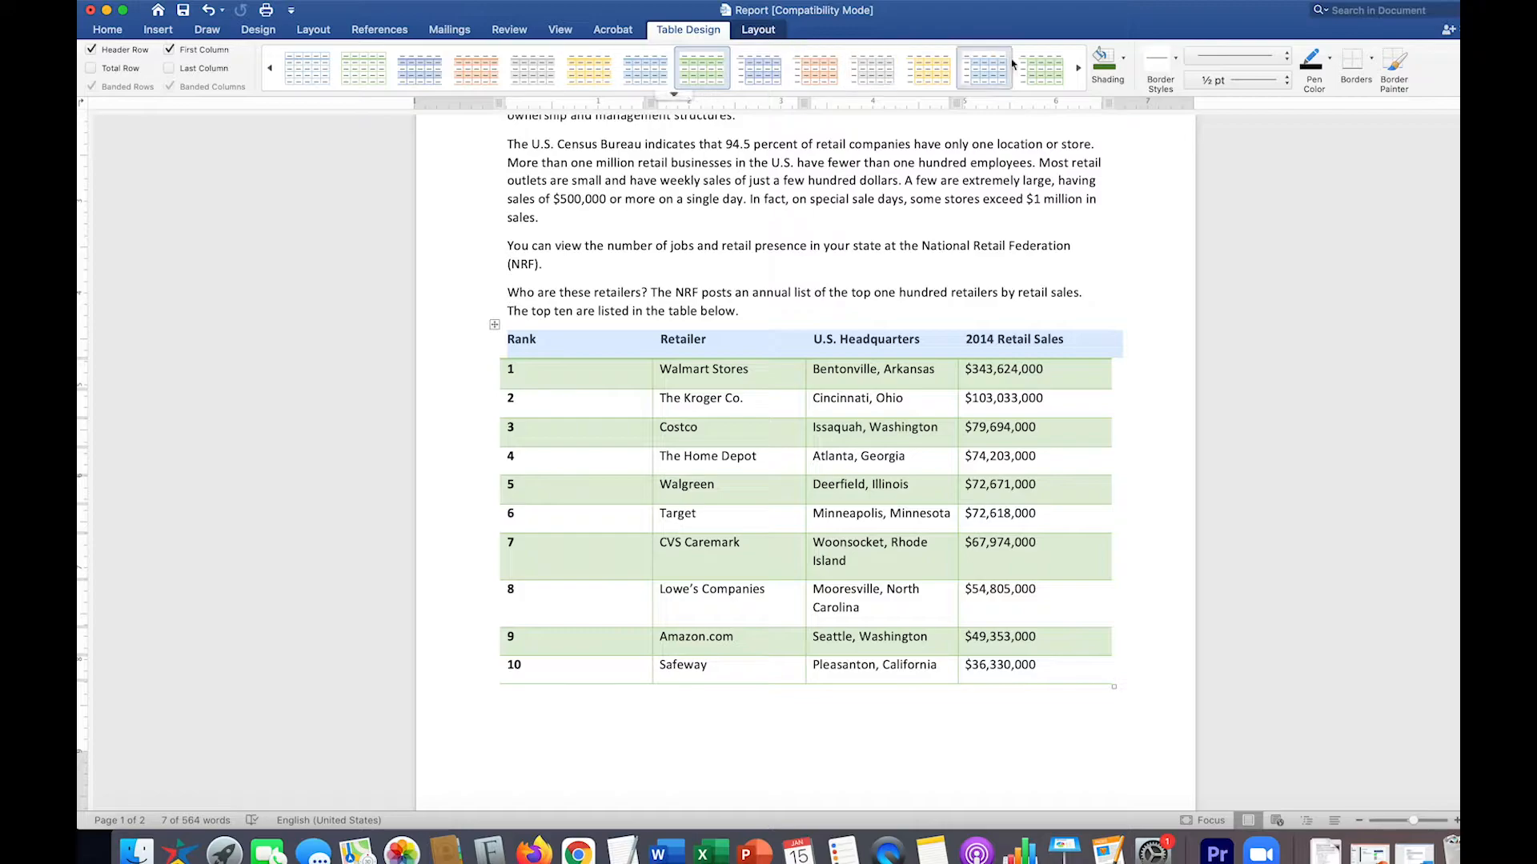
{"action": "left_click", "coordinate": [1124, 63]}
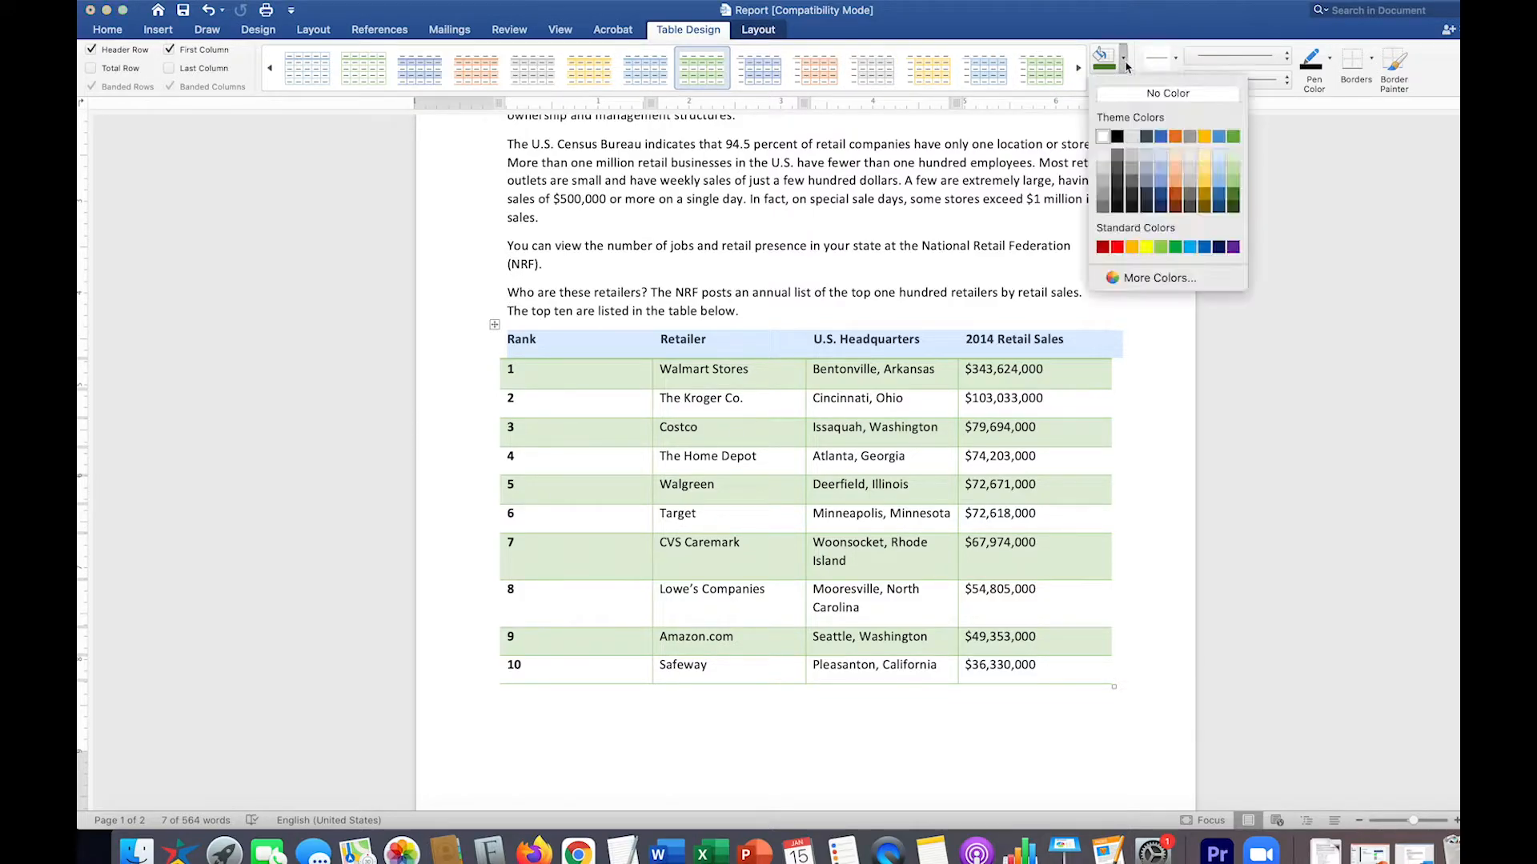
{"action": "left_click", "coordinate": [1233, 197]}
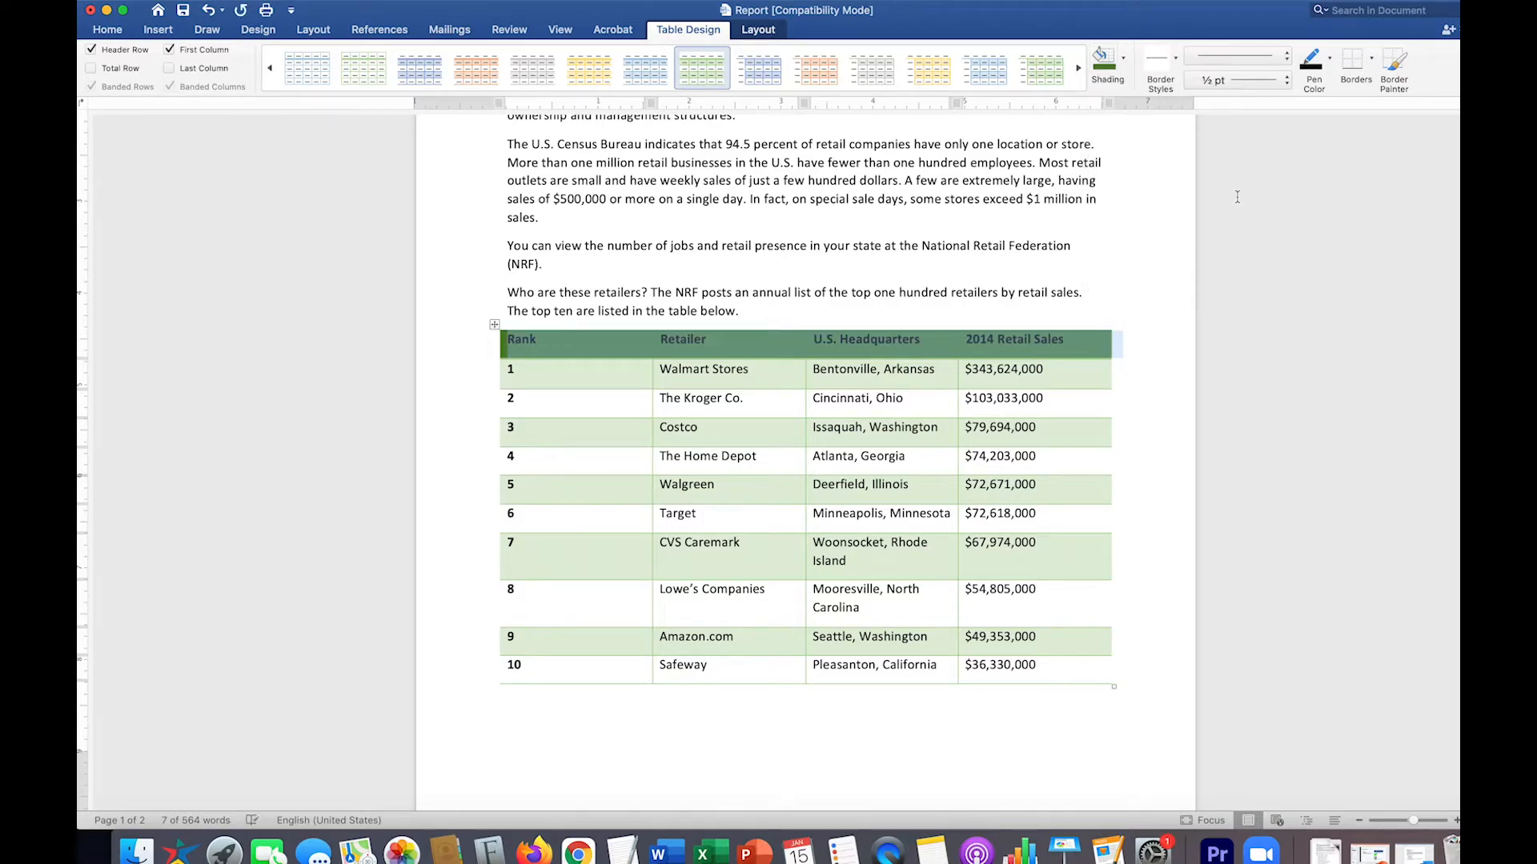
{"action": "left_click", "coordinate": [1157, 392]}
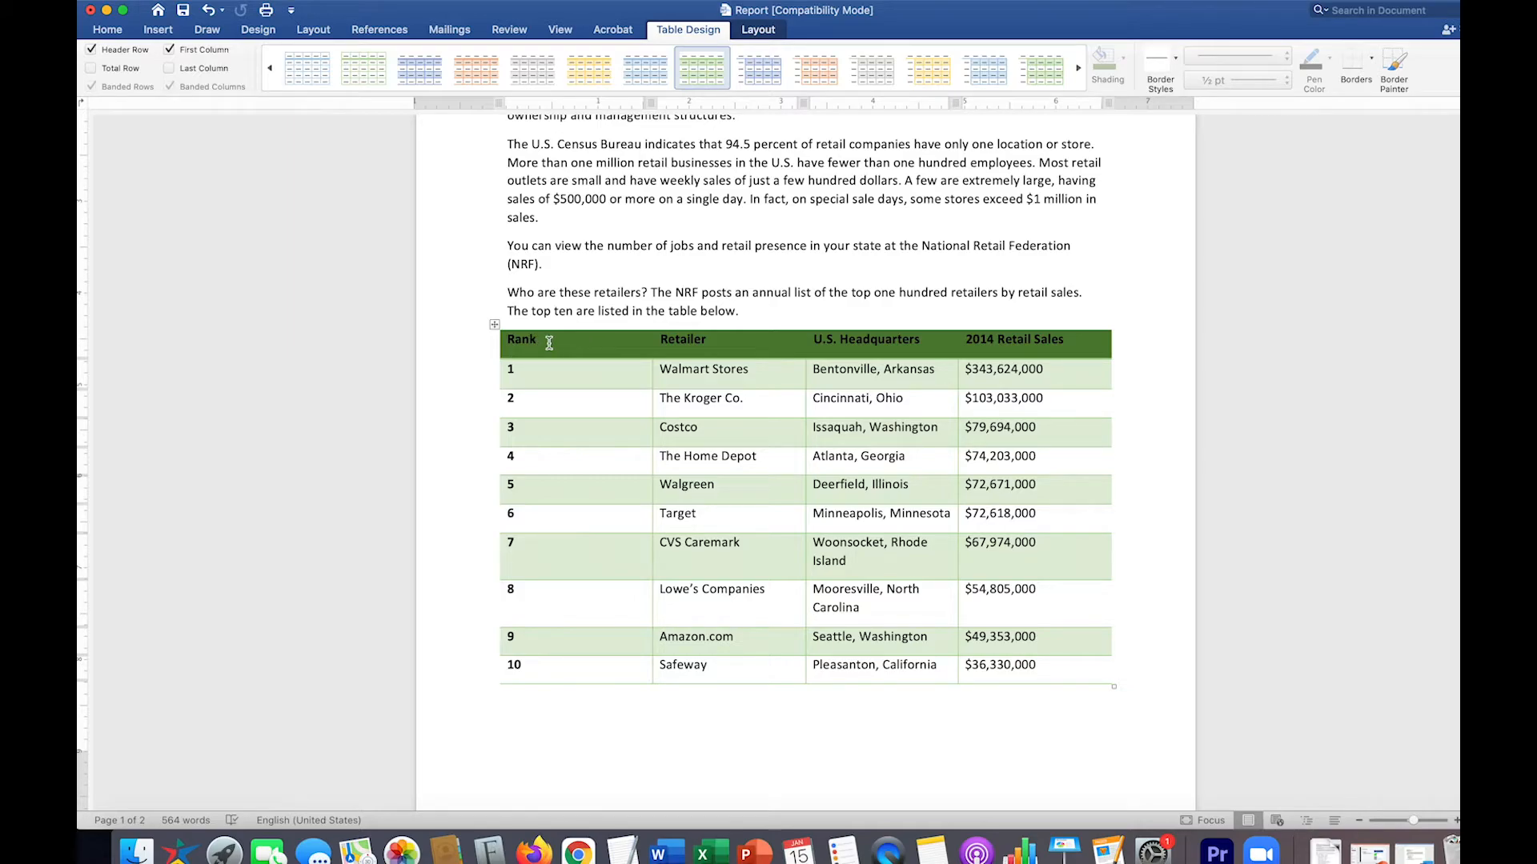
Change the font color of the table's header row text to white
{"action": "left_click", "coordinate": [481, 349]}
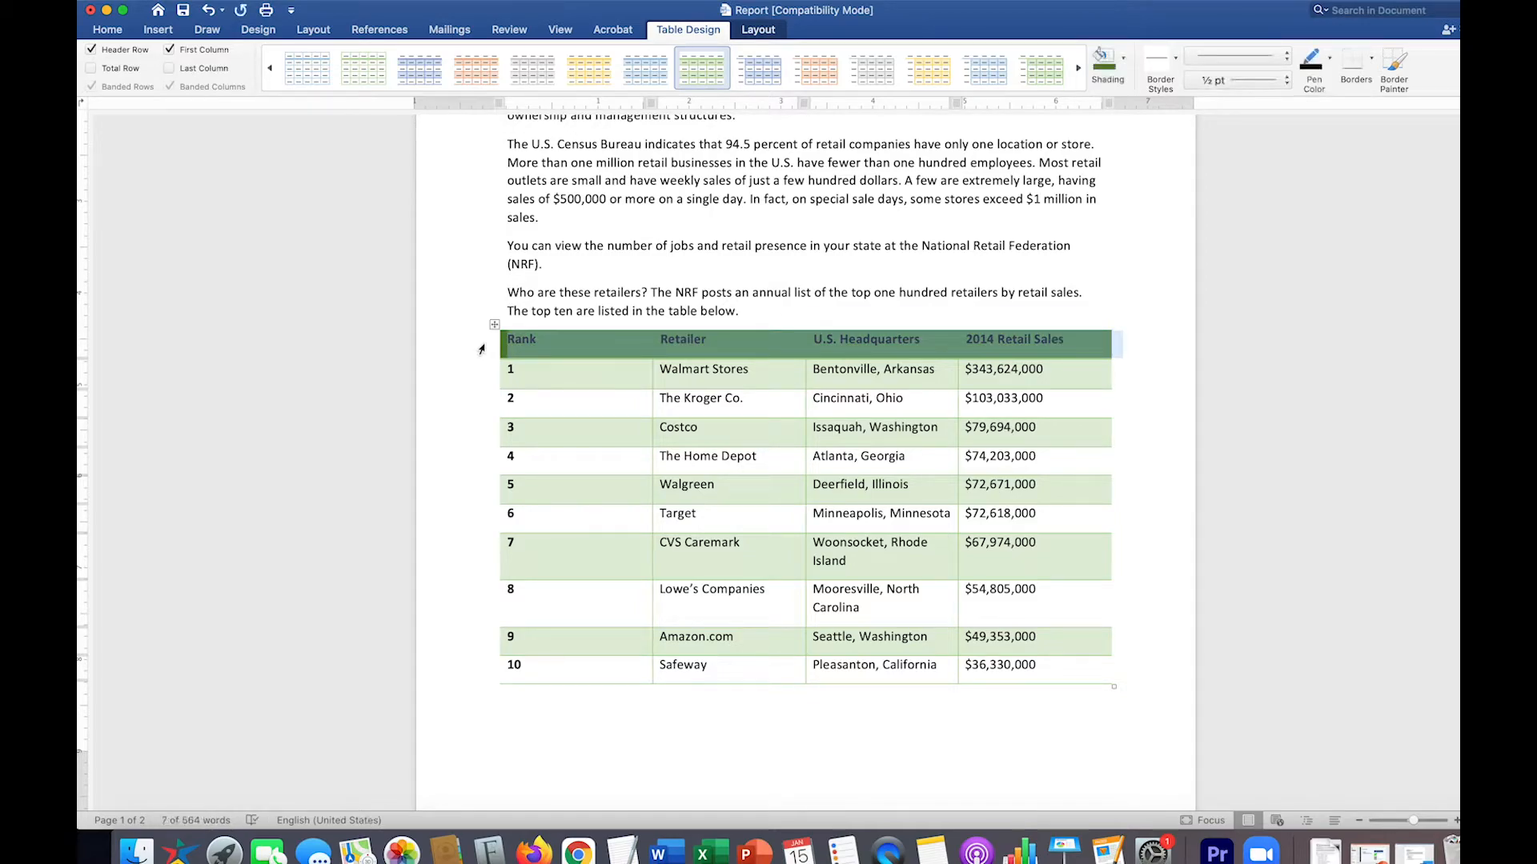
{"action": "left_click", "coordinate": [112, 31]}
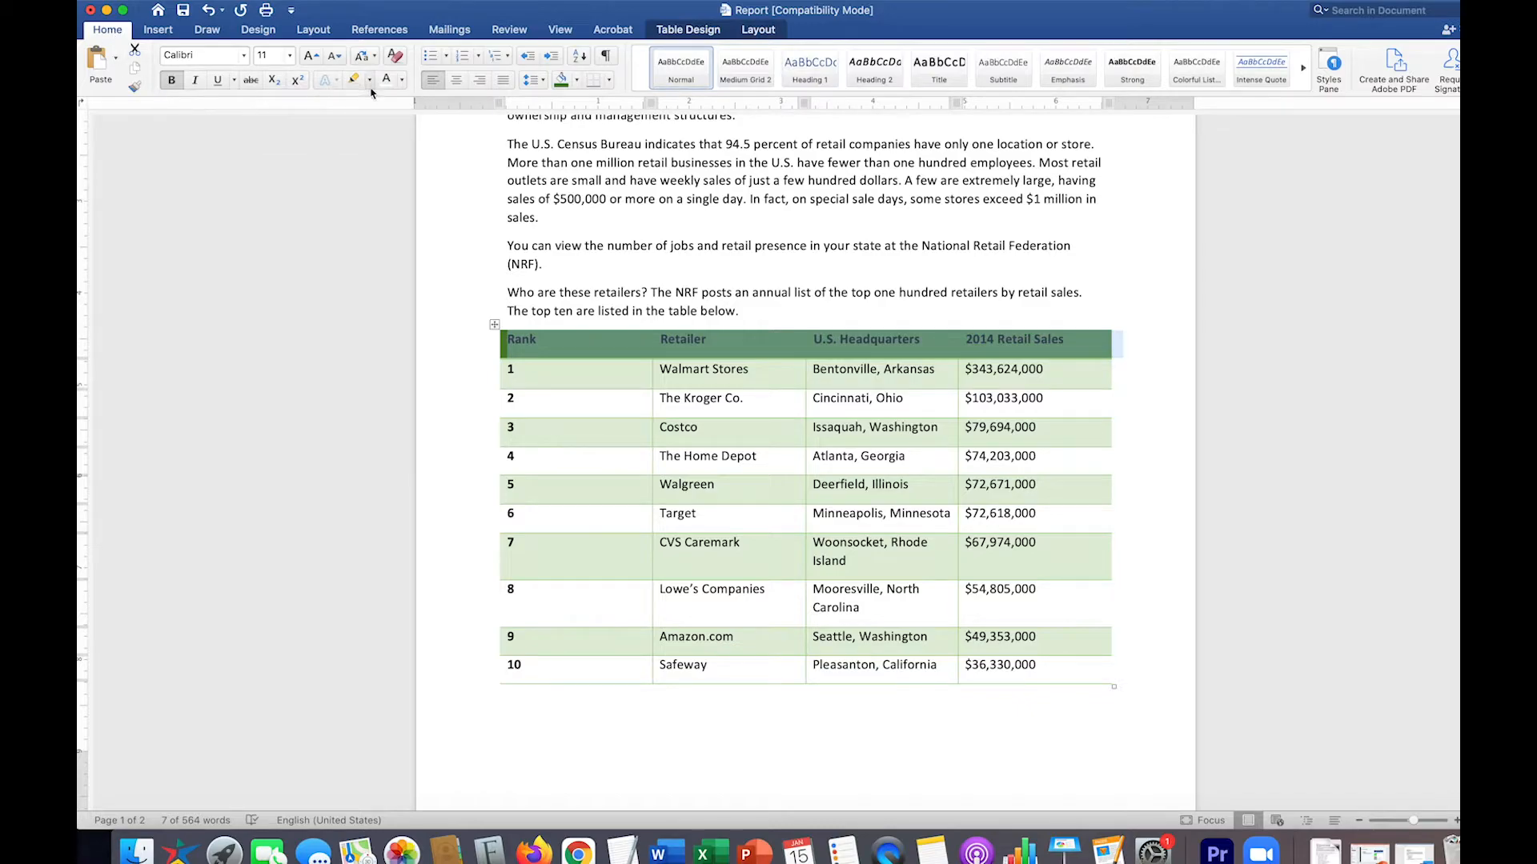
{"action": "left_click", "coordinate": [402, 82]}
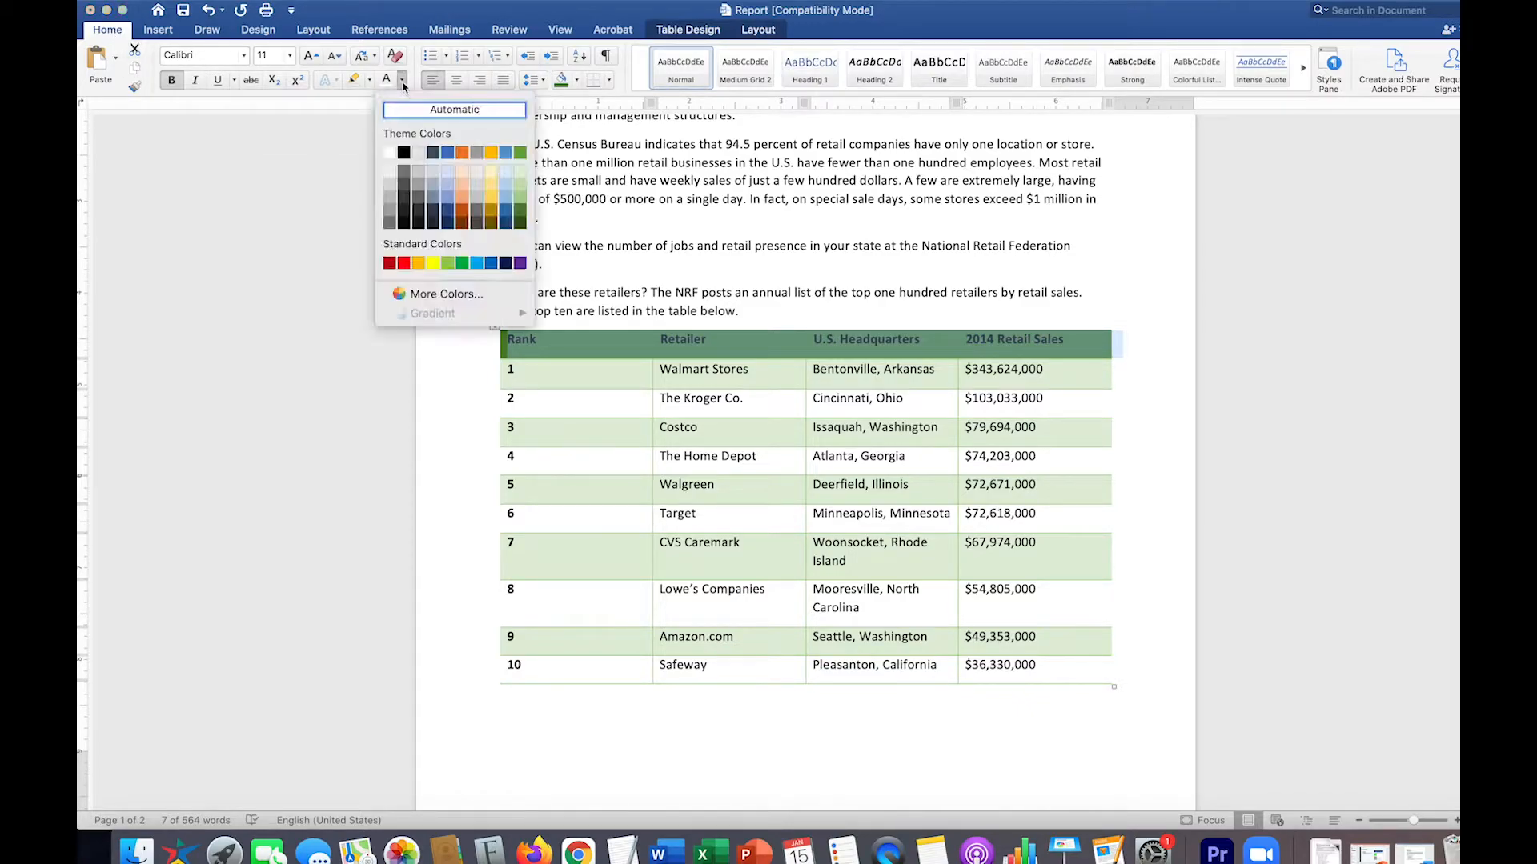
{"action": "left_click", "coordinate": [389, 152]}
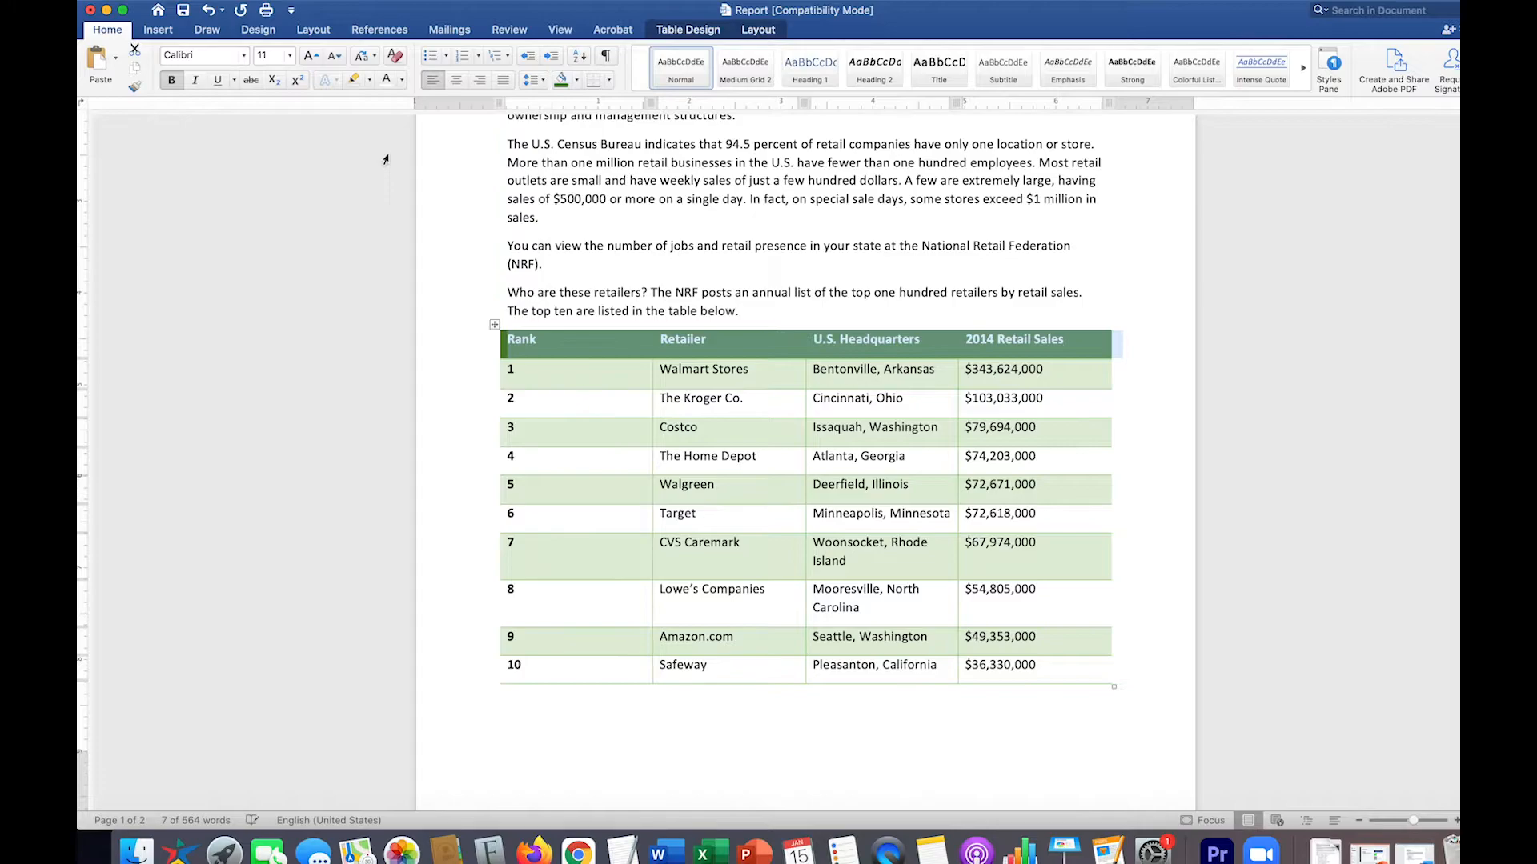
{"action": "left_click", "coordinate": [1154, 447]}
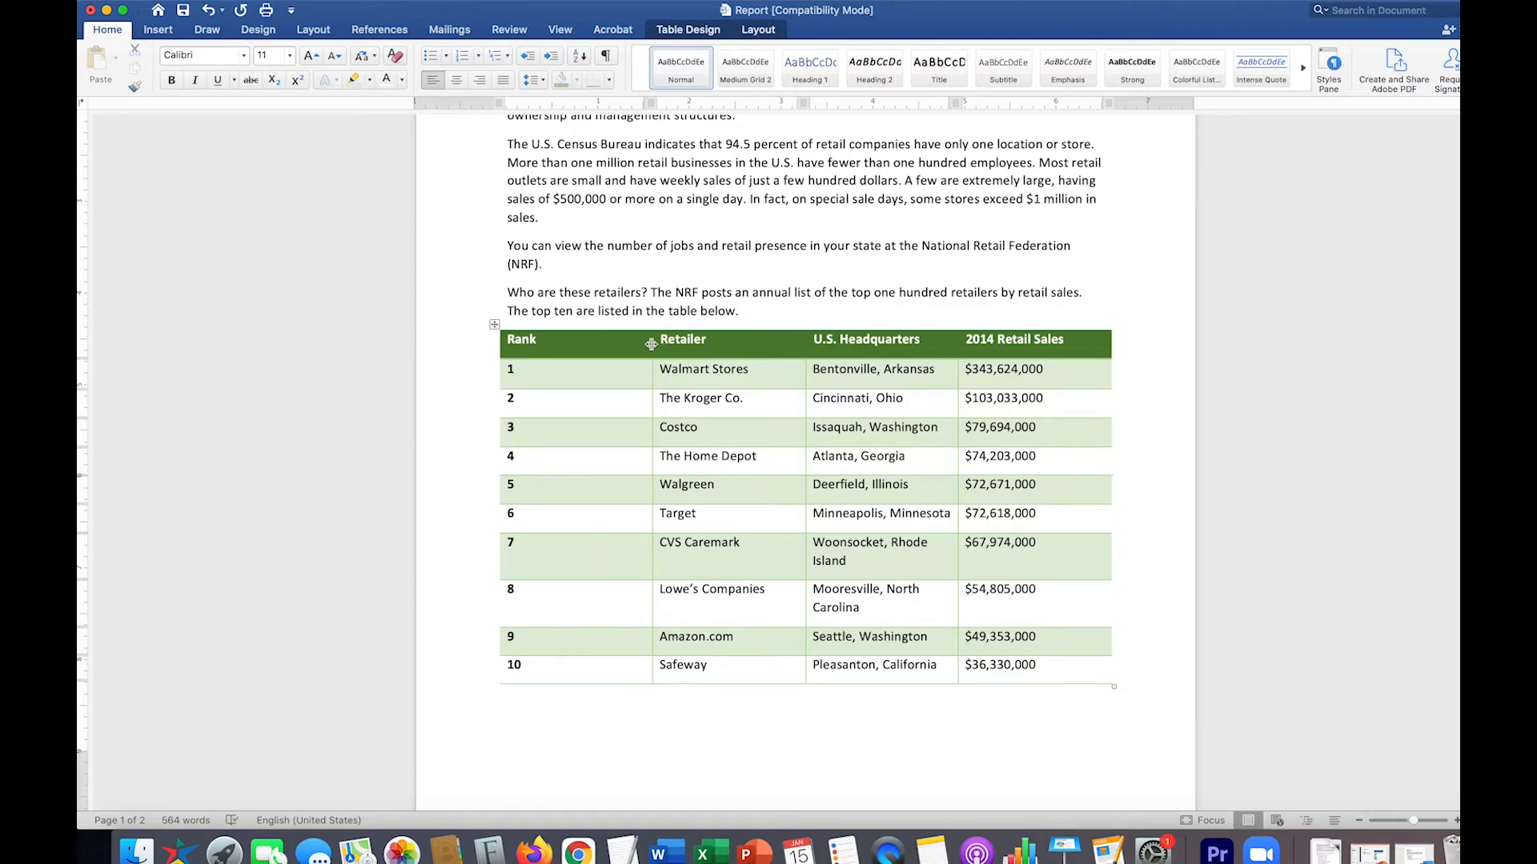
Narrow the Rank column to about 0.83" and widen the U.S. Headquarters column leftward to fit each location on one line
{"action": "left_click_drag", "start_coordinate": [651, 344], "coordinate": [573, 339]}
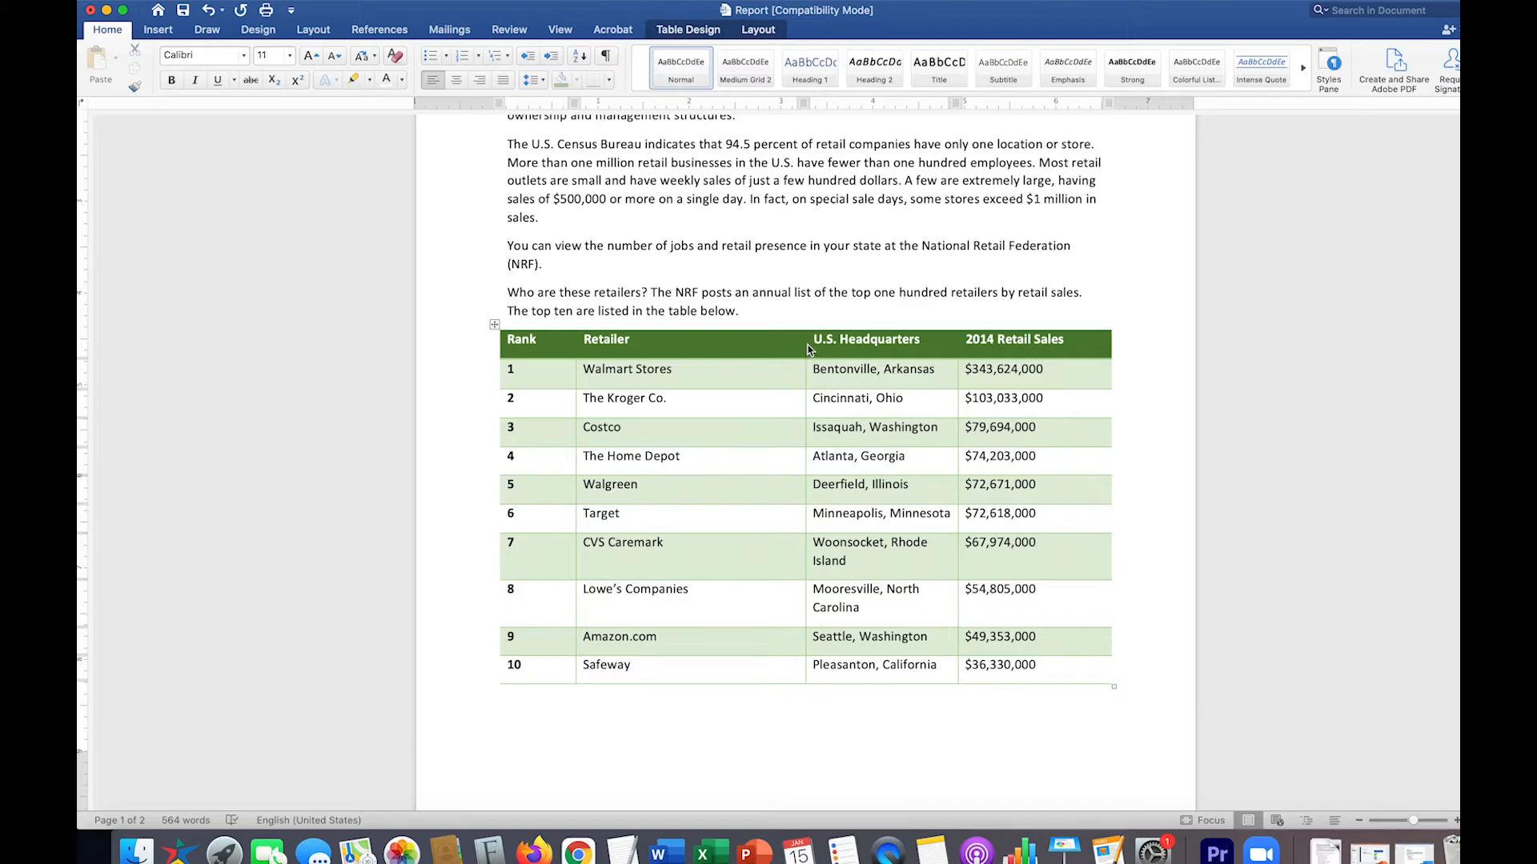
{"action": "left_click_drag", "start_coordinate": [804, 342], "coordinate": [766, 343]}
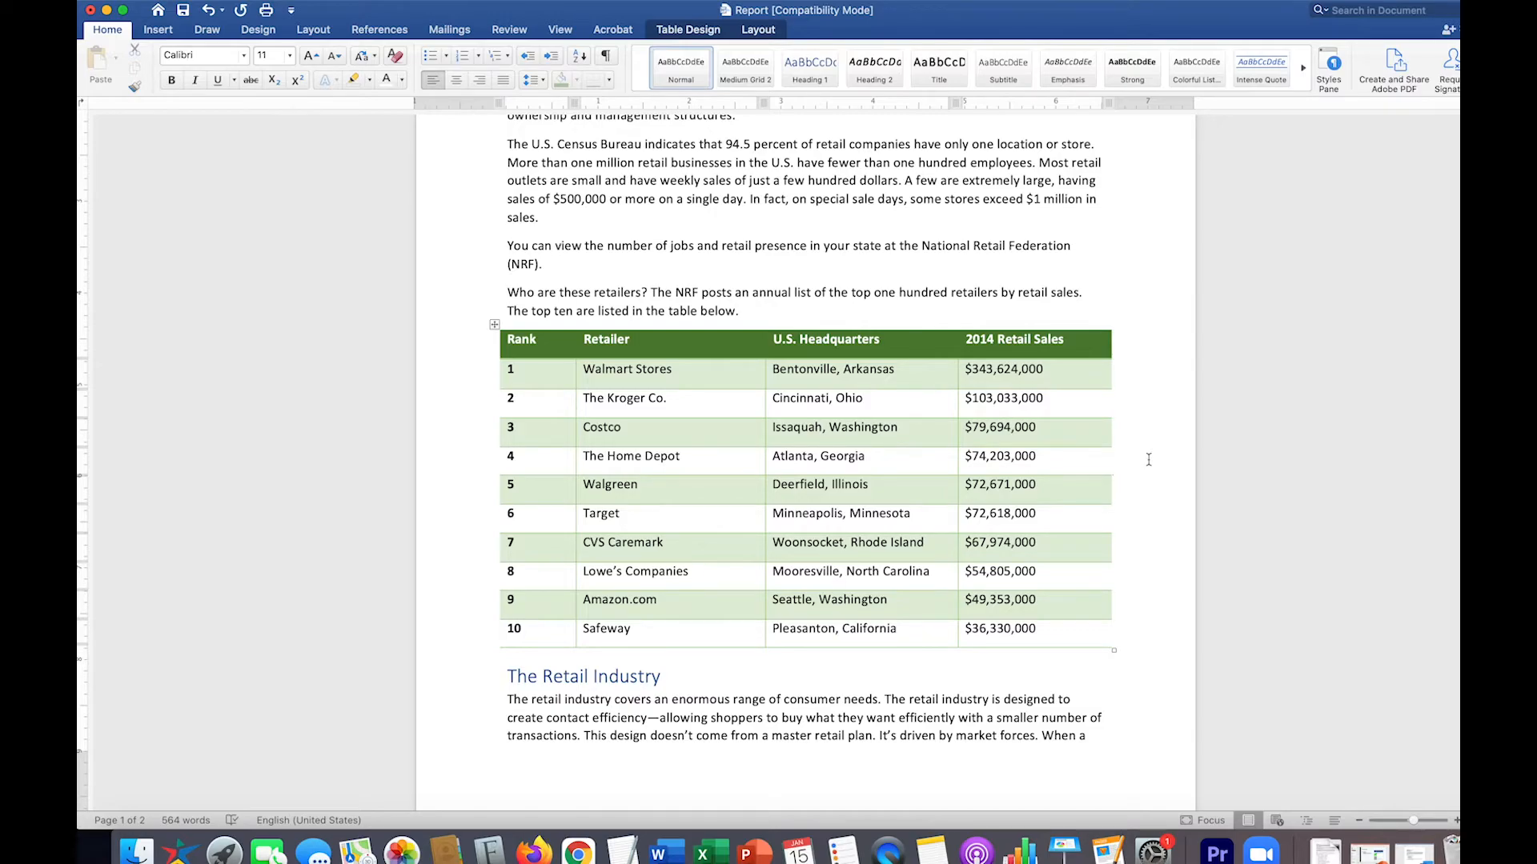
Center the Rank column's cell contents horizontally and vertically
{"action": "left_click", "coordinate": [529, 324]}
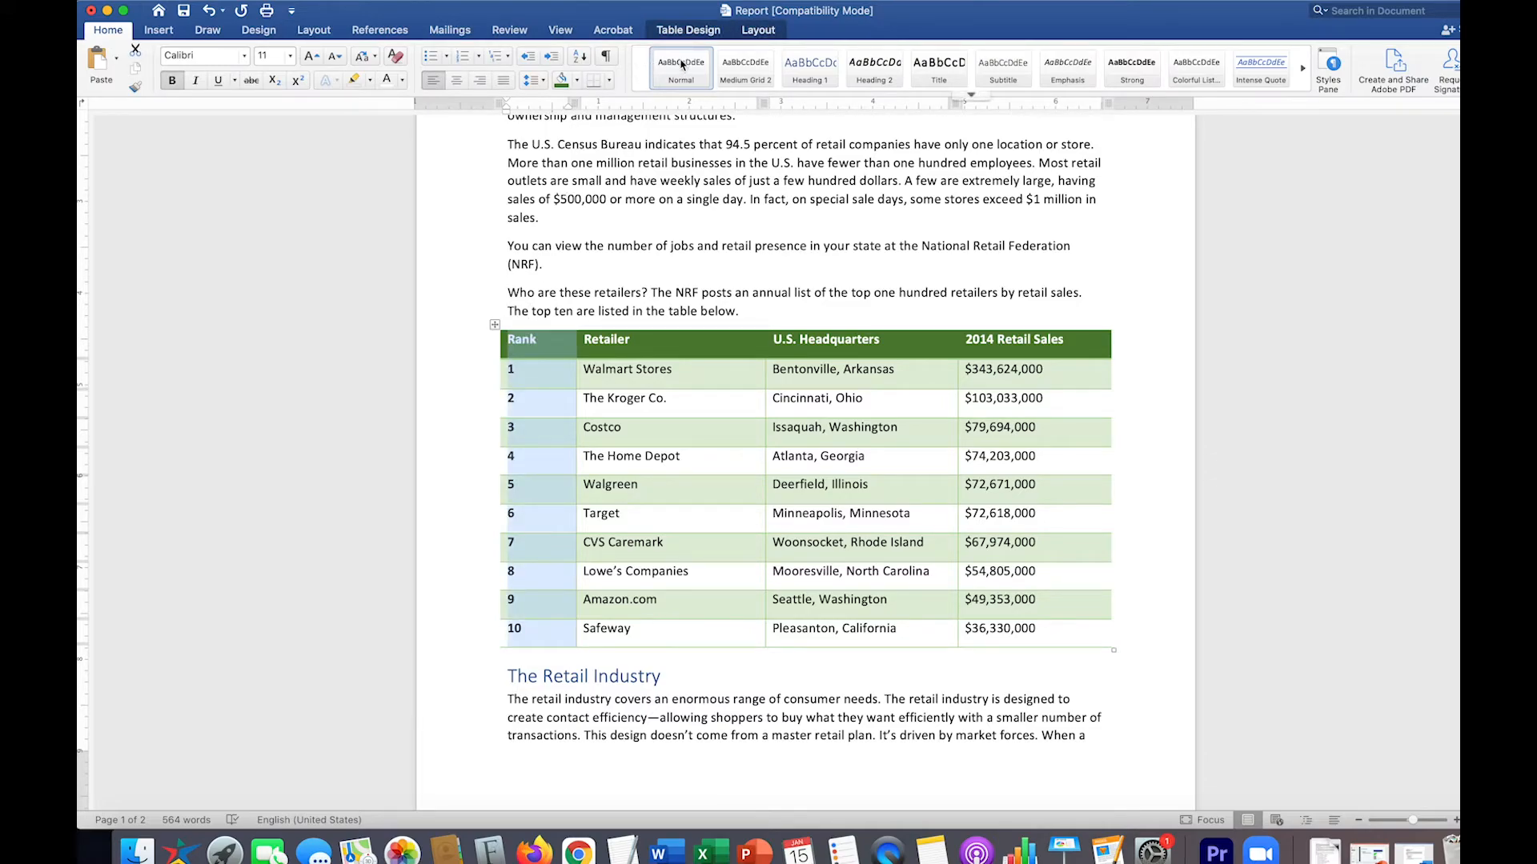
{"action": "left_click", "coordinate": [760, 31]}
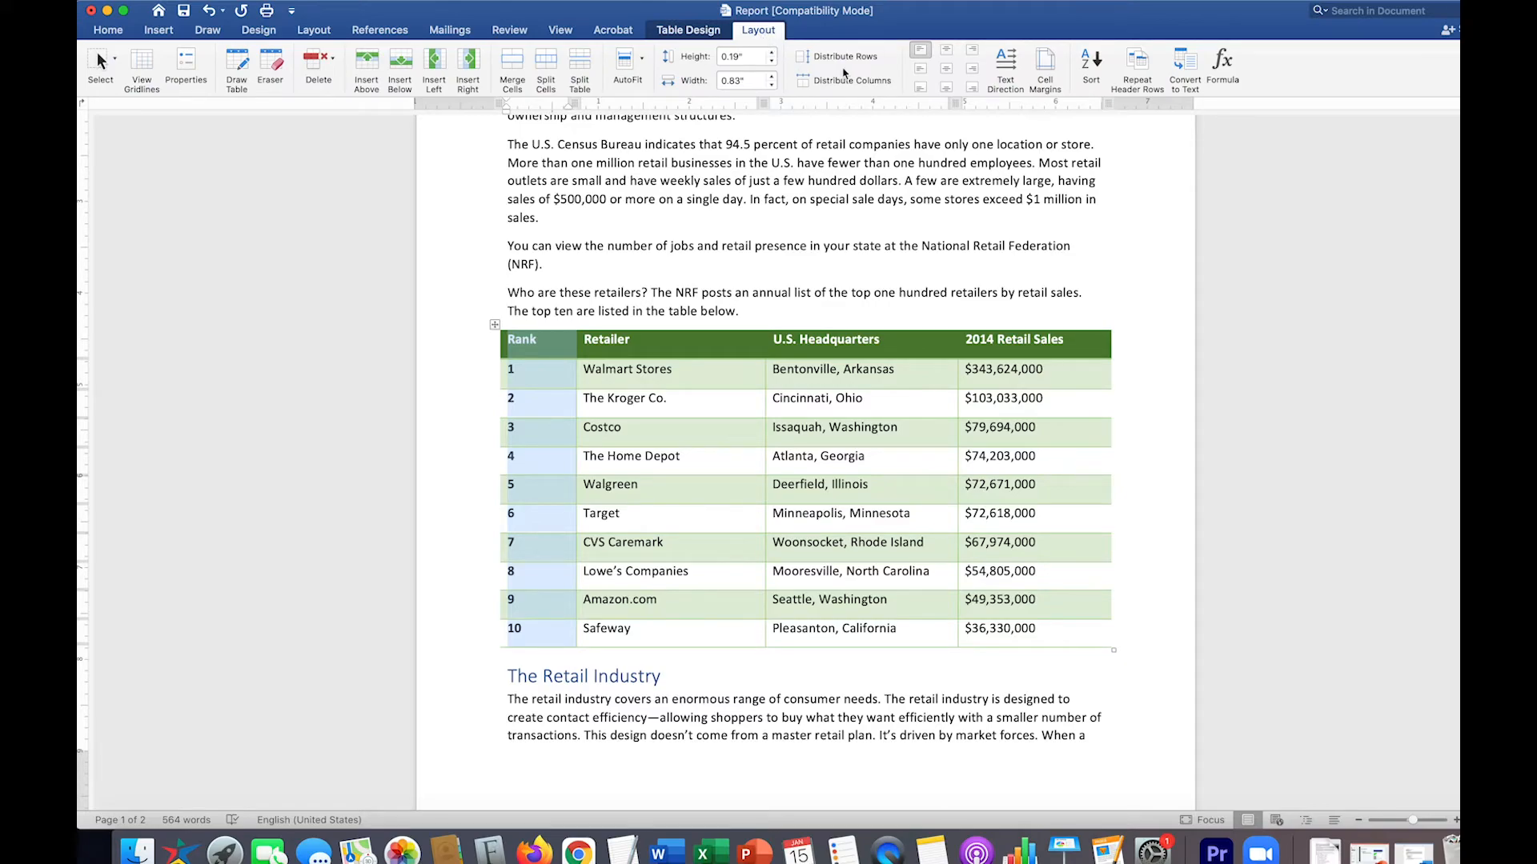
{"action": "left_click", "coordinate": [946, 71]}
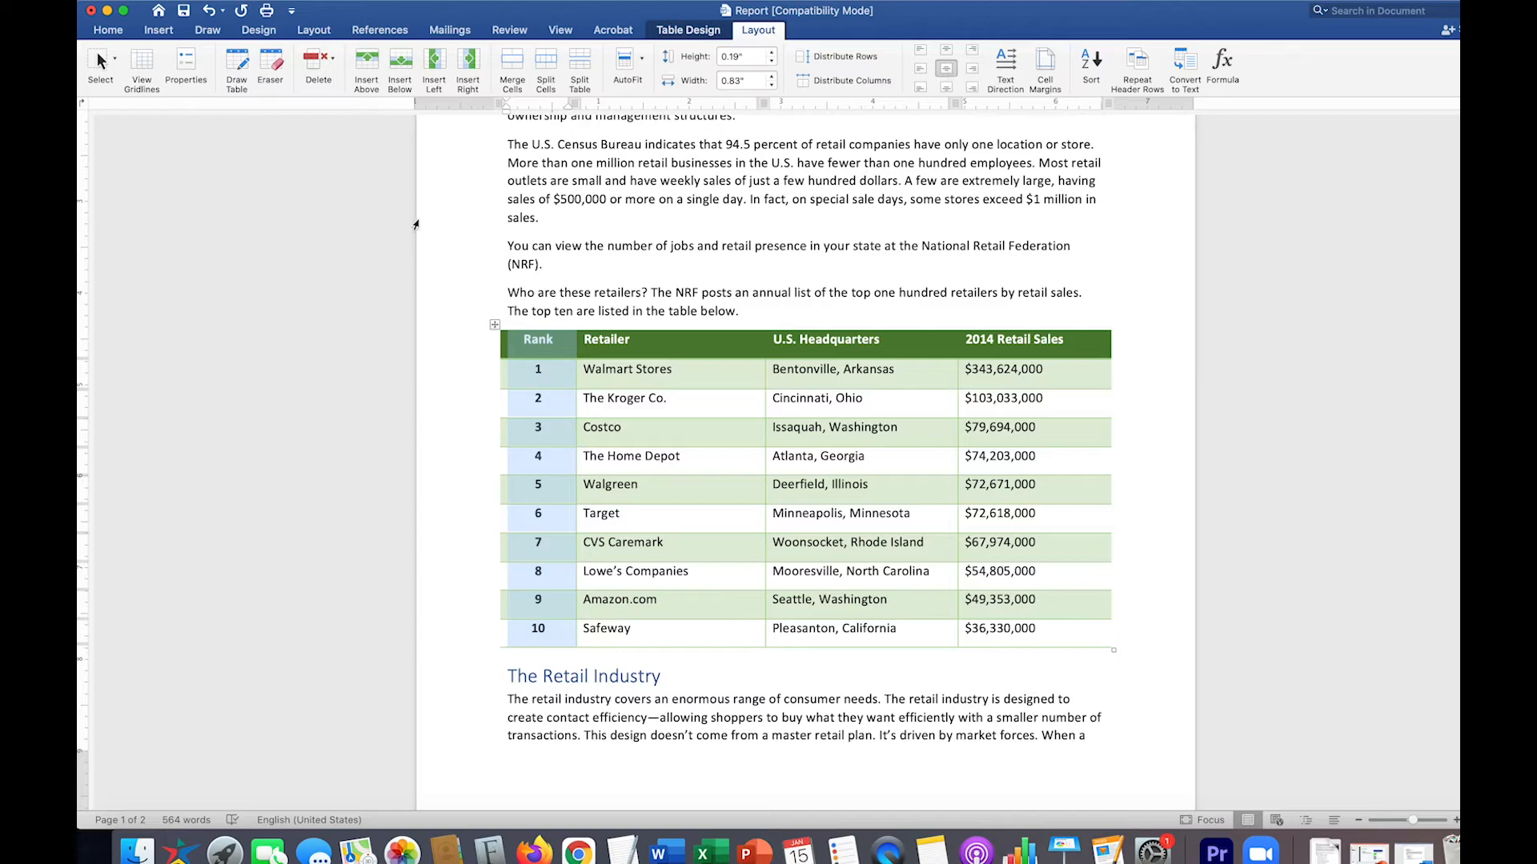
{"action": "left_click", "coordinate": [437, 223]}
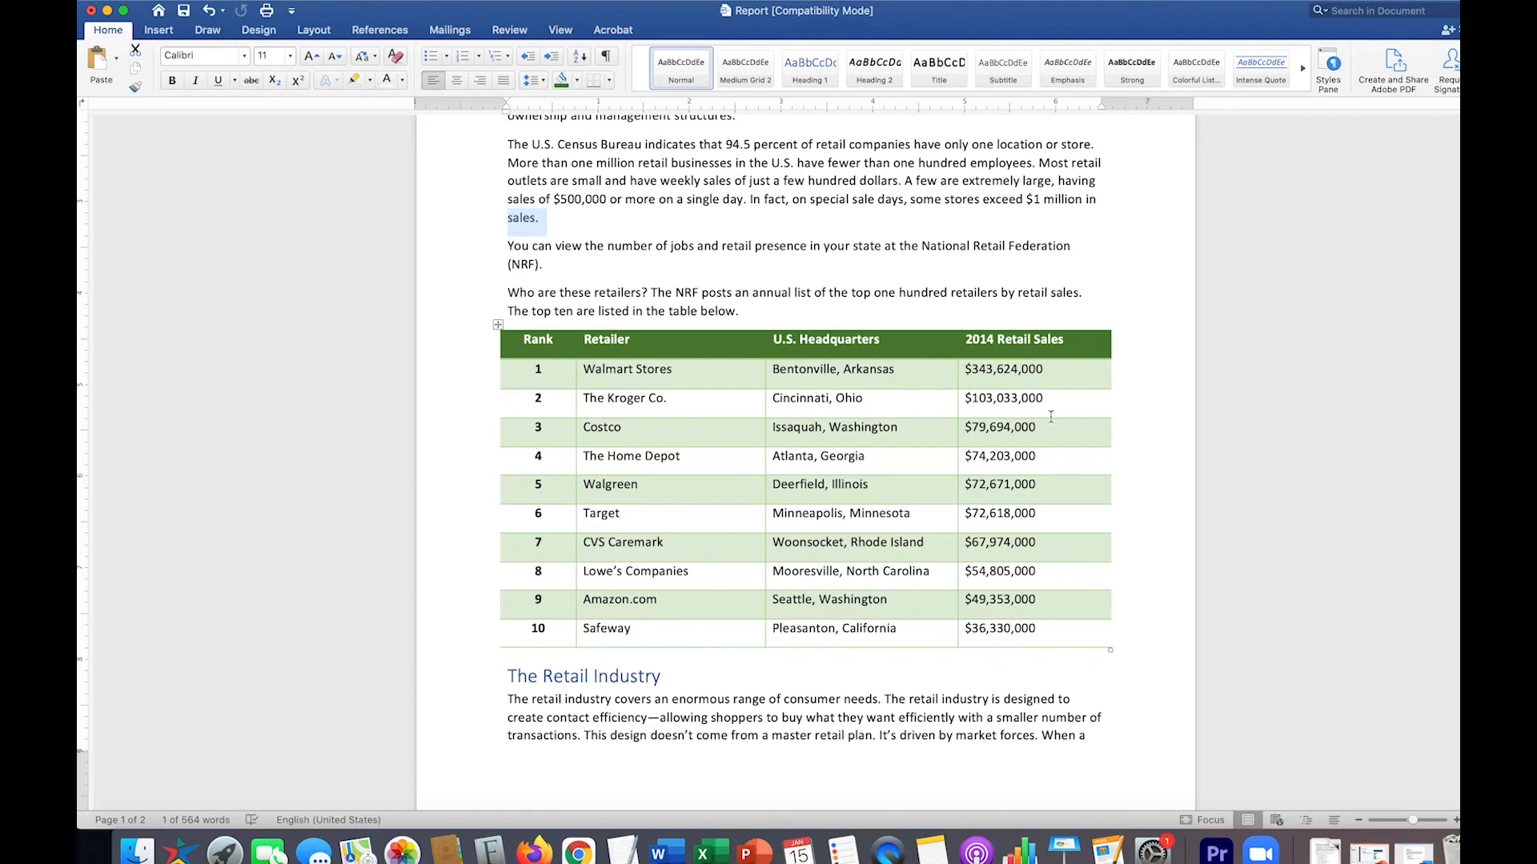
Align the 2014 Retail Sales column's cell contents to the top right
{"action": "left_click", "coordinate": [1032, 328]}
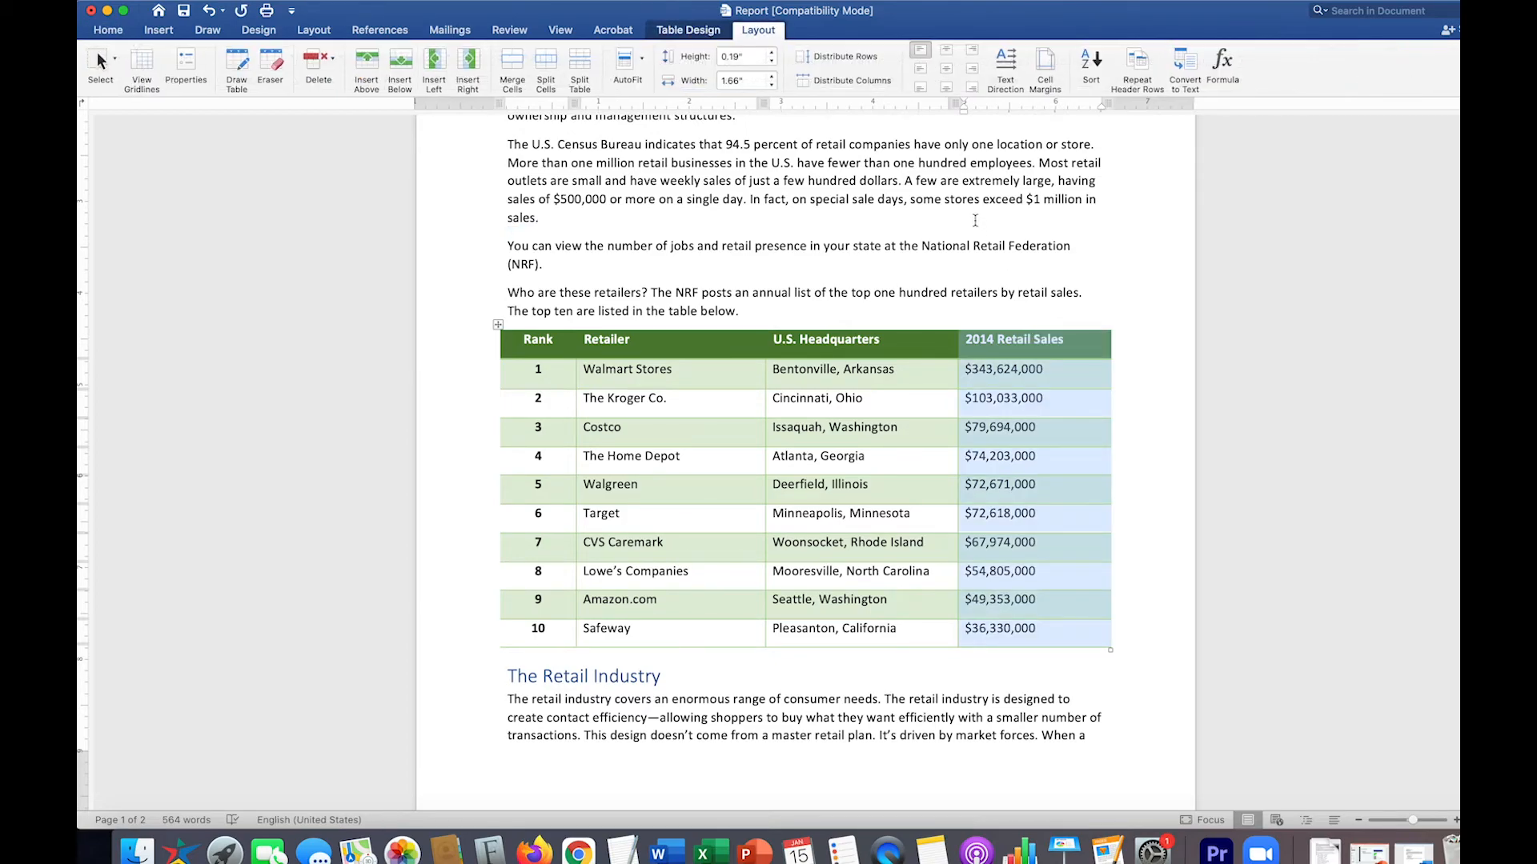
{"action": "left_click", "coordinate": [973, 51]}
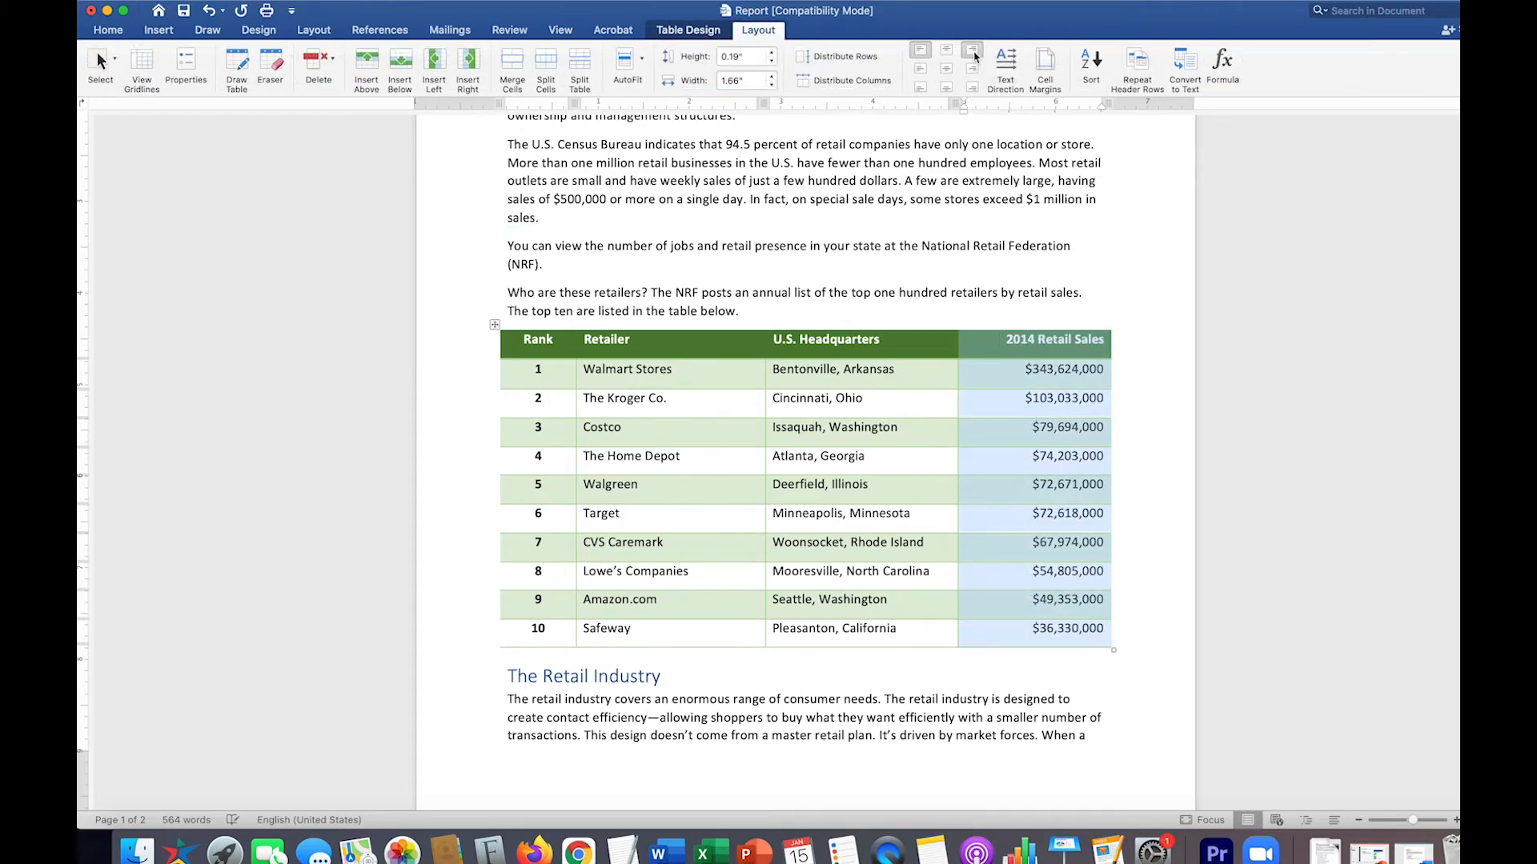
{"action": "left_click", "coordinate": [1155, 407]}
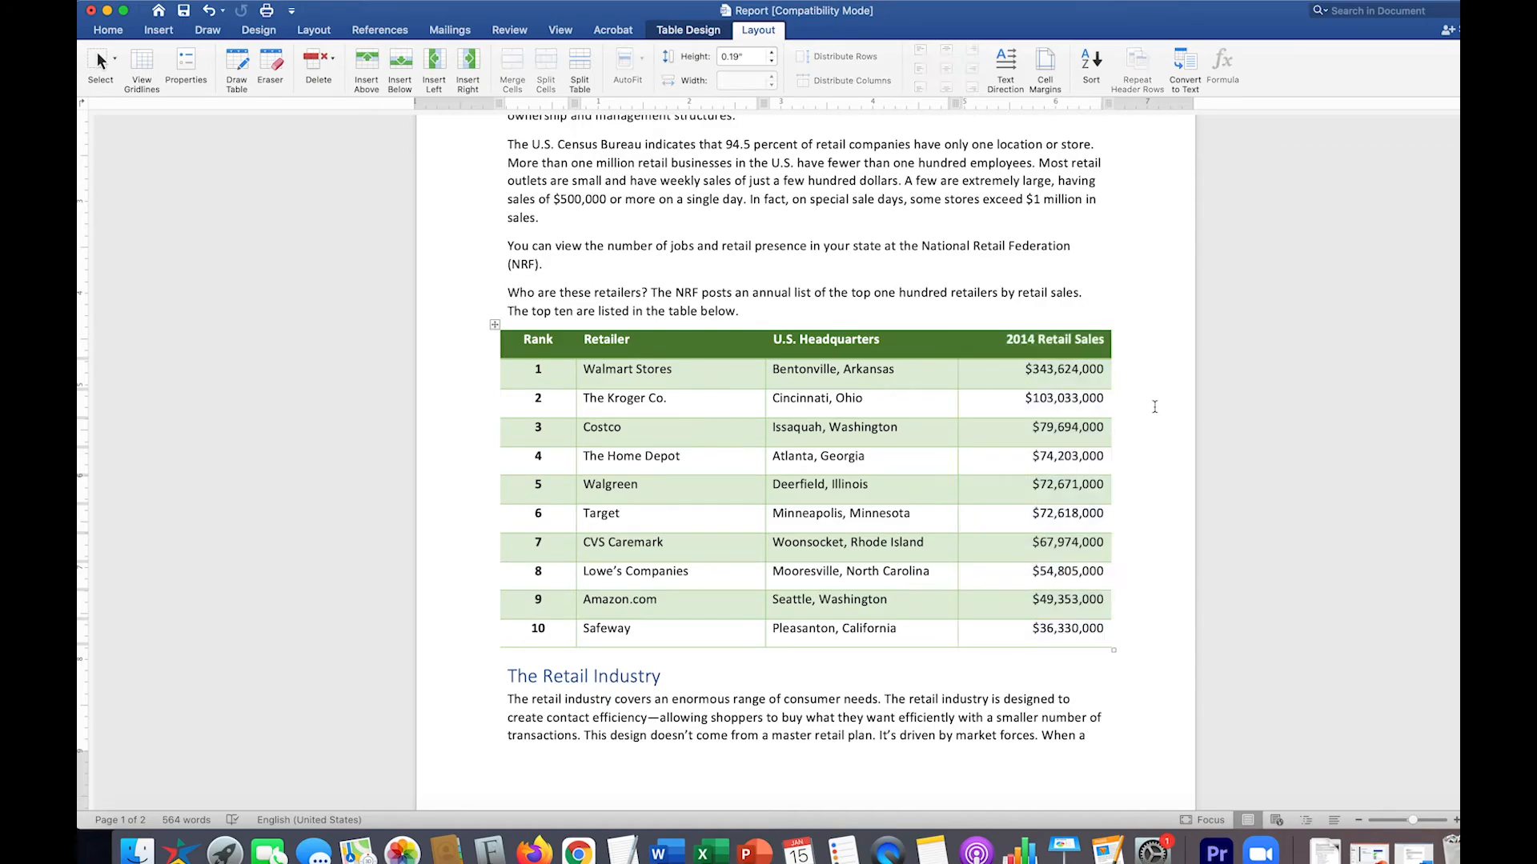